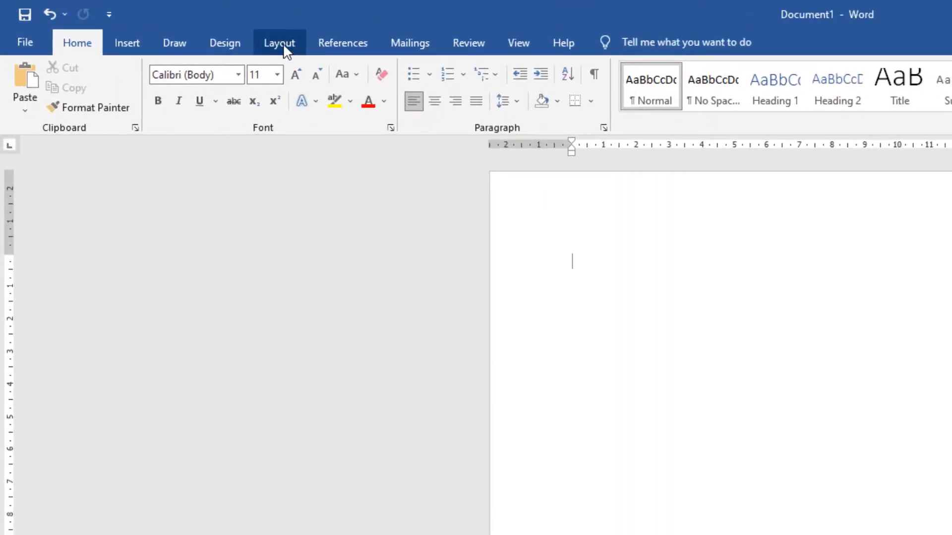
Step: Set the document's paper size to 8.5x13in. (21,59 cm x 33,02 cm)
left_click(284, 44)
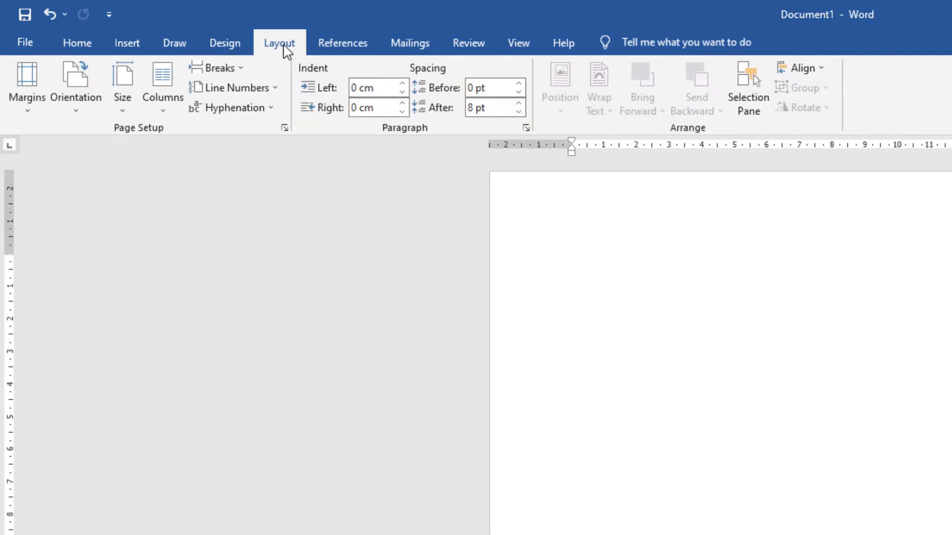
left_click(122, 110)
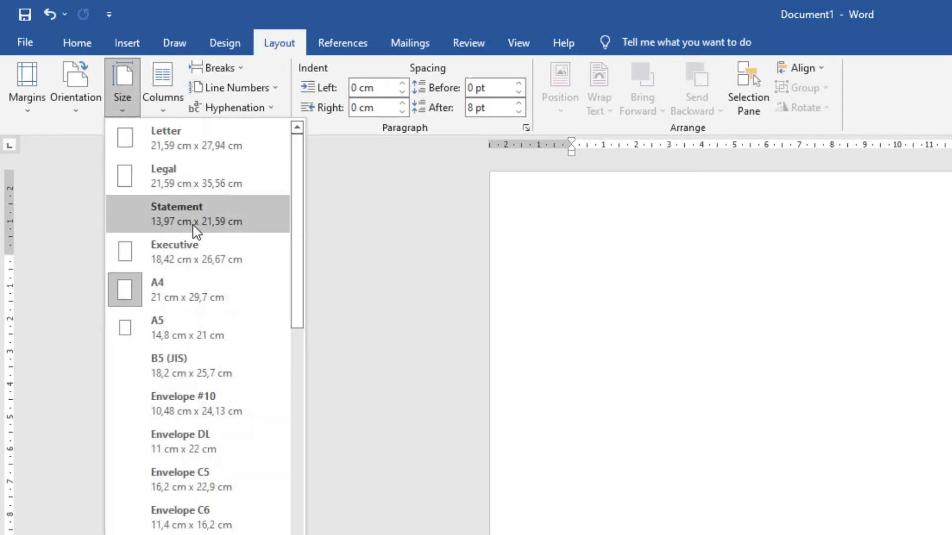
scroll(233, 250, "down", 1)
scroll(234, 252, "down", 5)
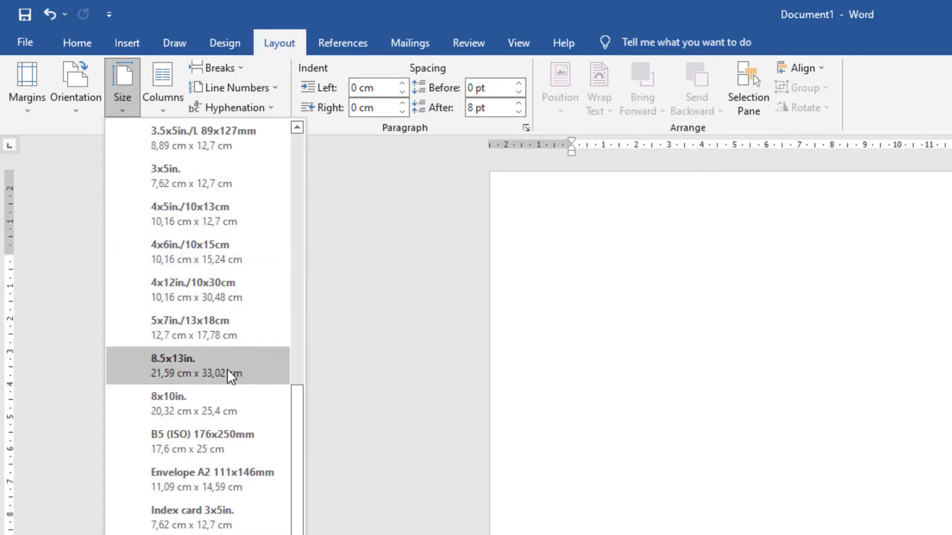
left_click(212, 366)
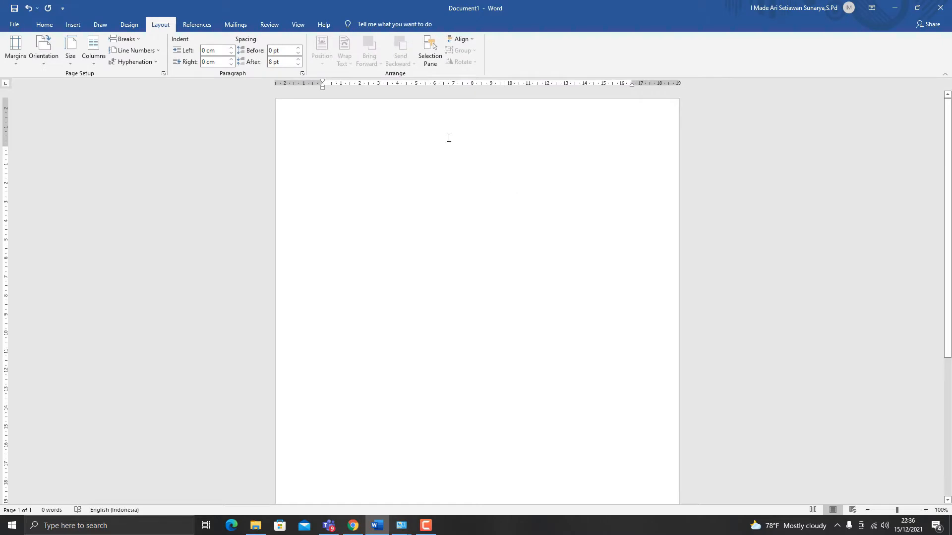
Step: Open the page header for editing and centre its paragraph
left_click(45, 27)
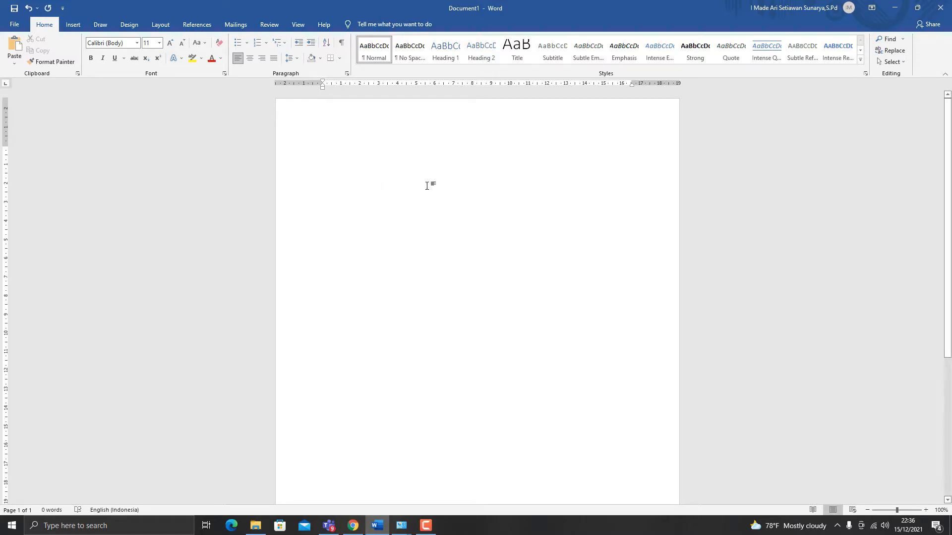
double_click(483, 137)
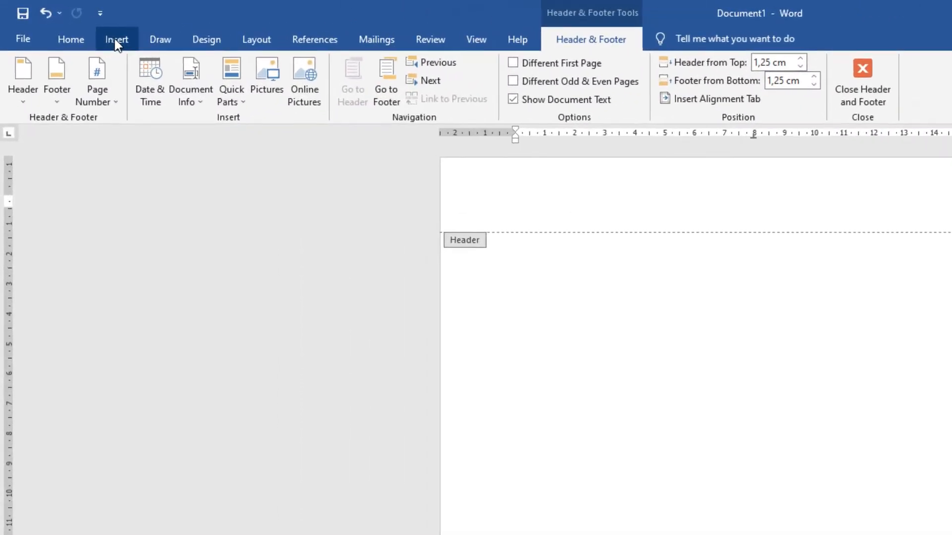
left_click(73, 24)
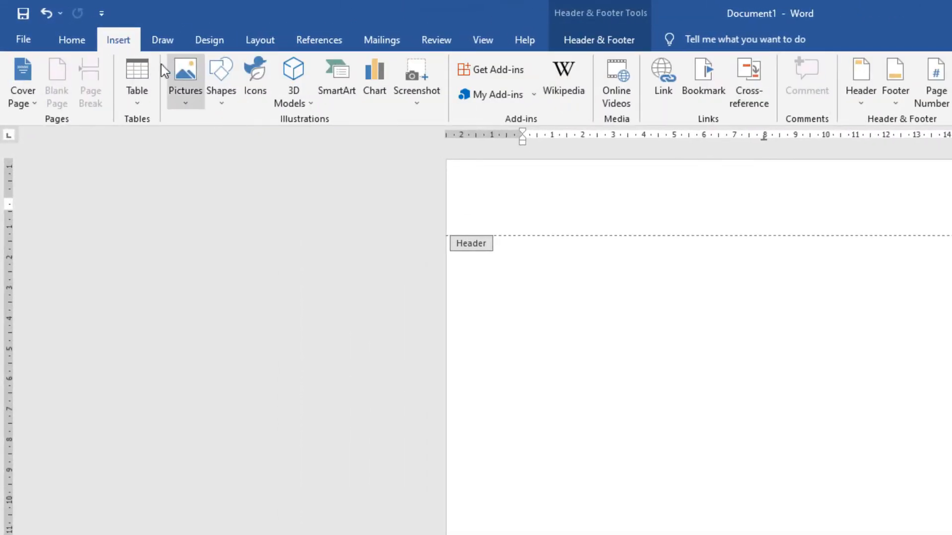
left_click(87, 40)
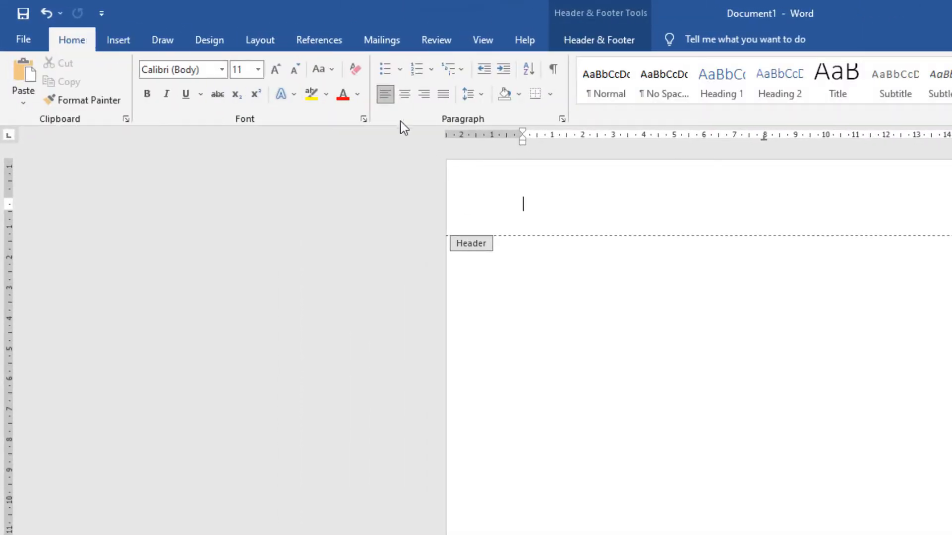
left_click(406, 97)
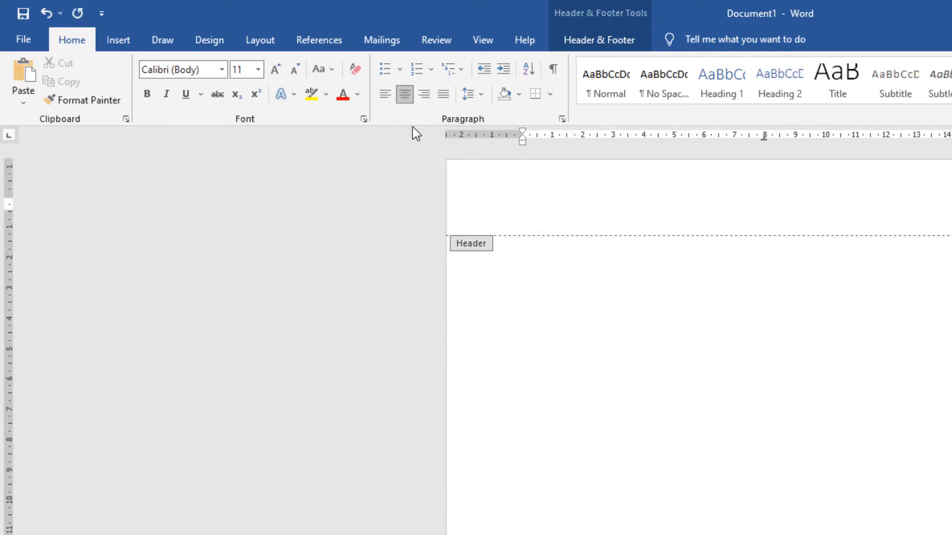
Step: Set the header text font to Times New Roman at size 14
left_click(221, 69)
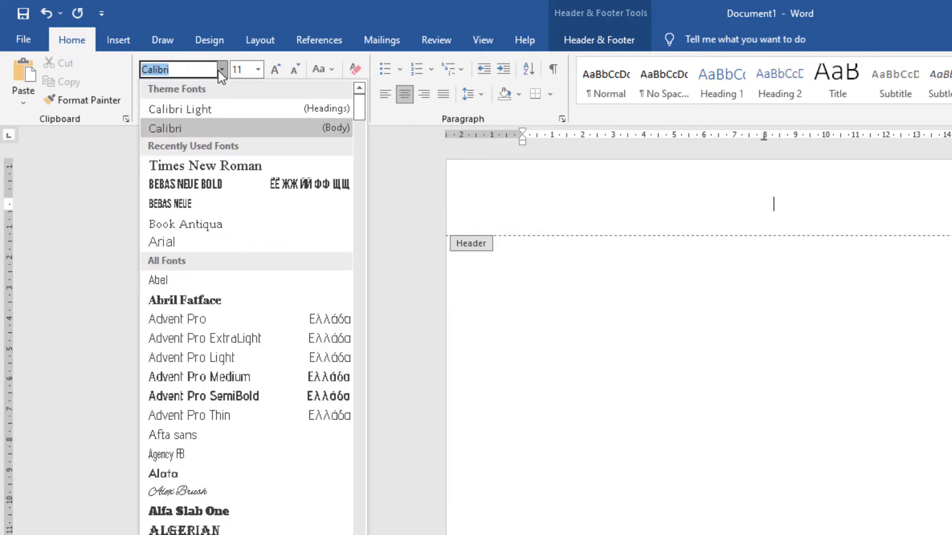
left_click(235, 166)
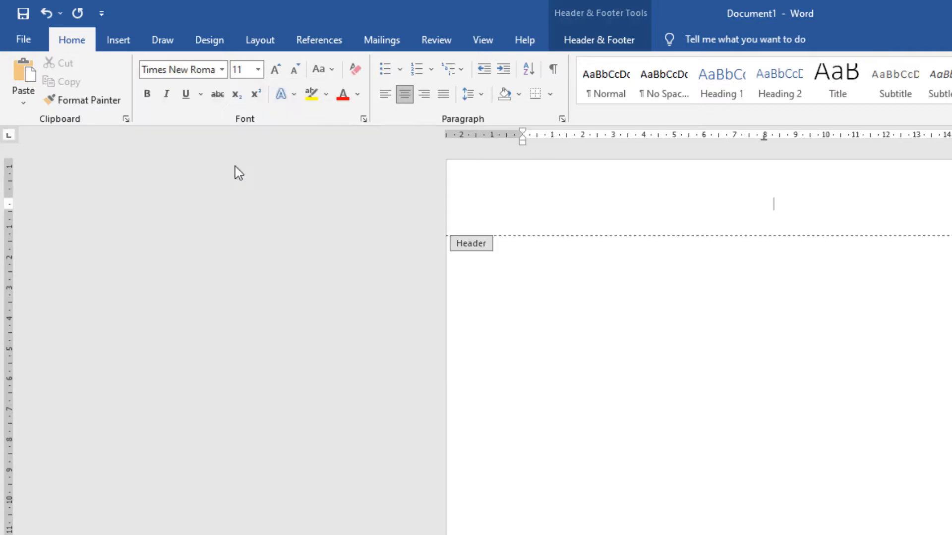
left_click(259, 70)
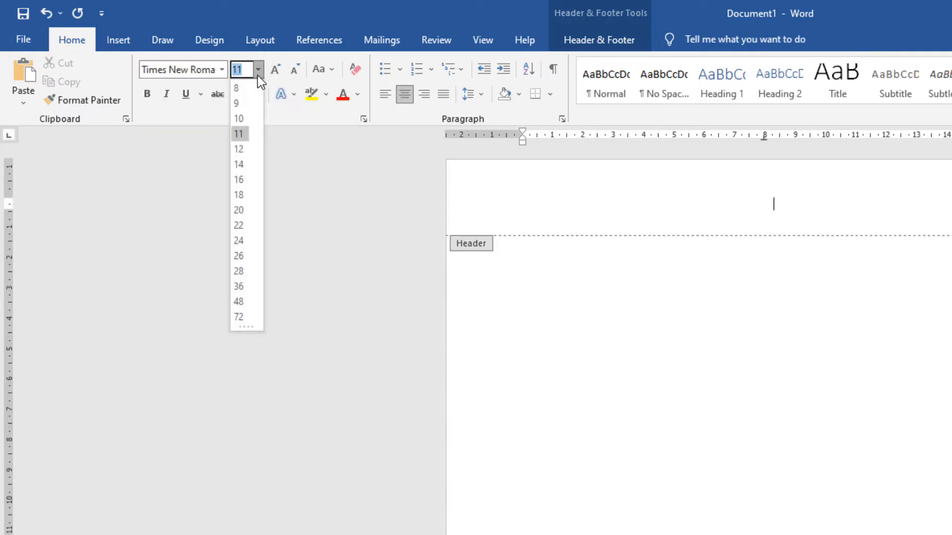
left_click(247, 164)
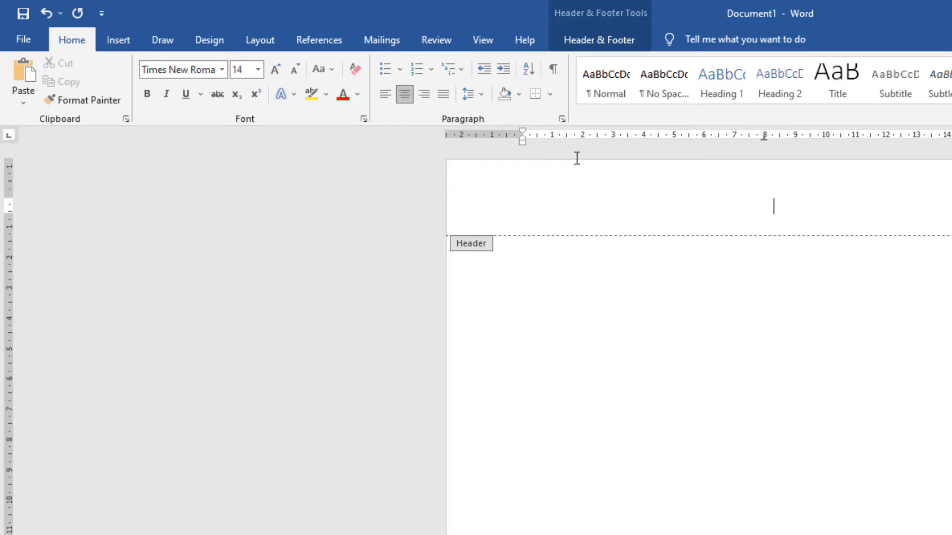
Step: Enter the school name "SMK TI BALI GLOBAL BADUNG" in the header
type("SMK TI BALI G")
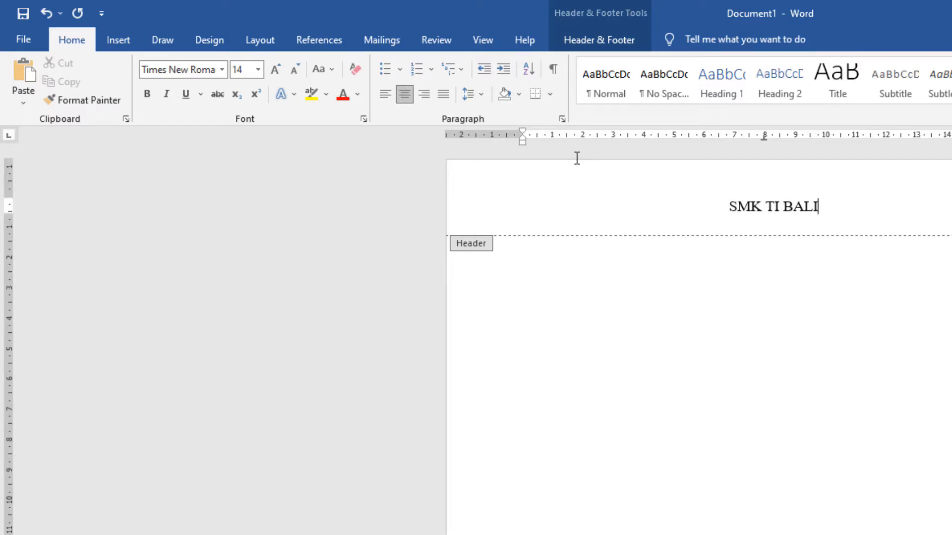
type("LOBAL ")
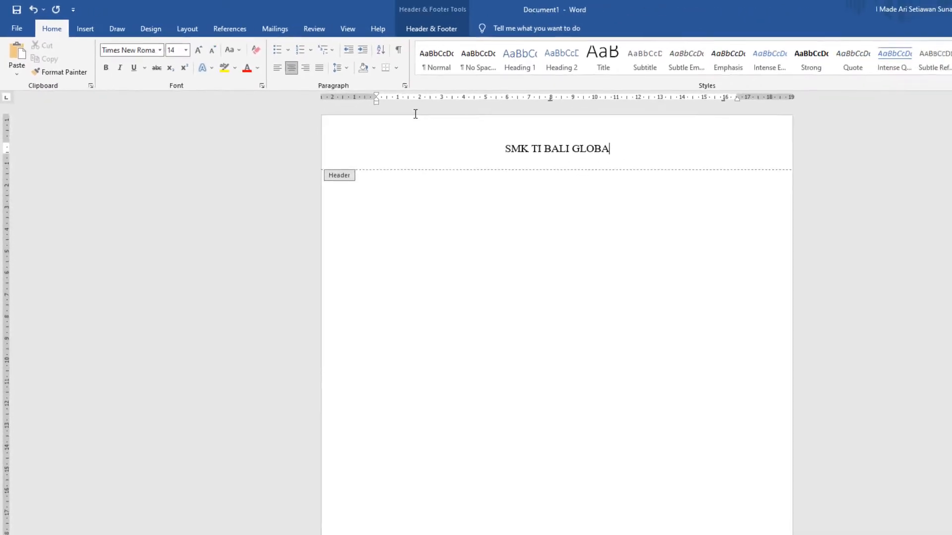
type("BADUNG")
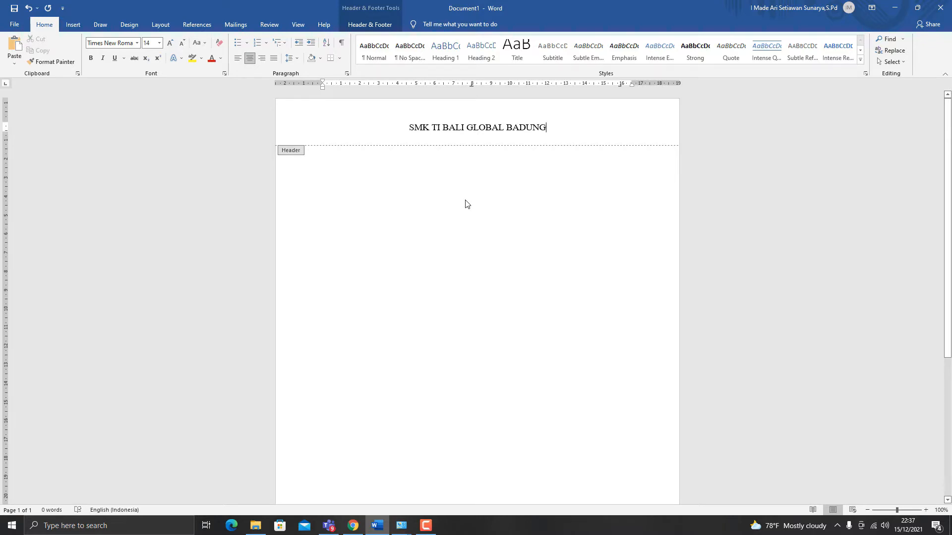
Step: Switch to File Explorer and insert the school logo PNG from the A3 Download folder into the Word header
key("alt+Tab")
key("alt+Tab")
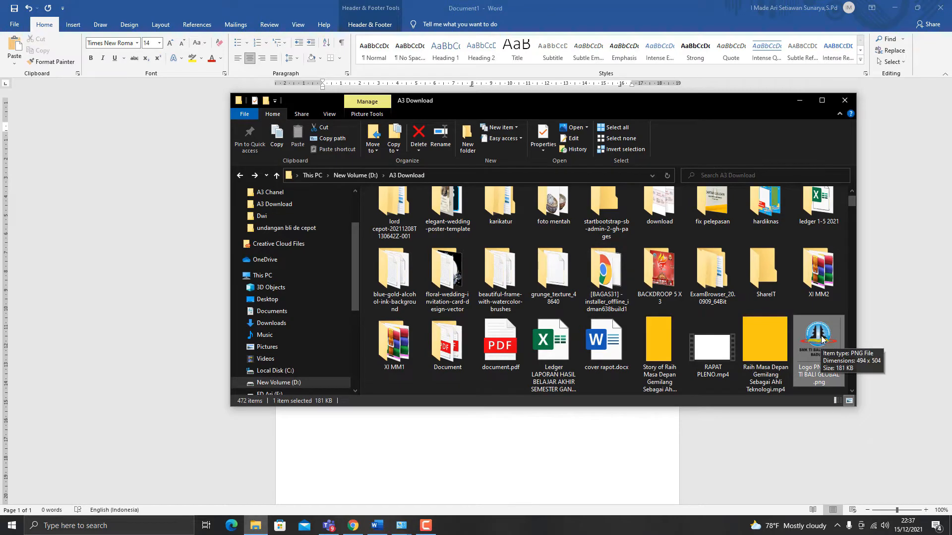
left_click_drag(821, 340, 479, 202)
key("alt+Tab")
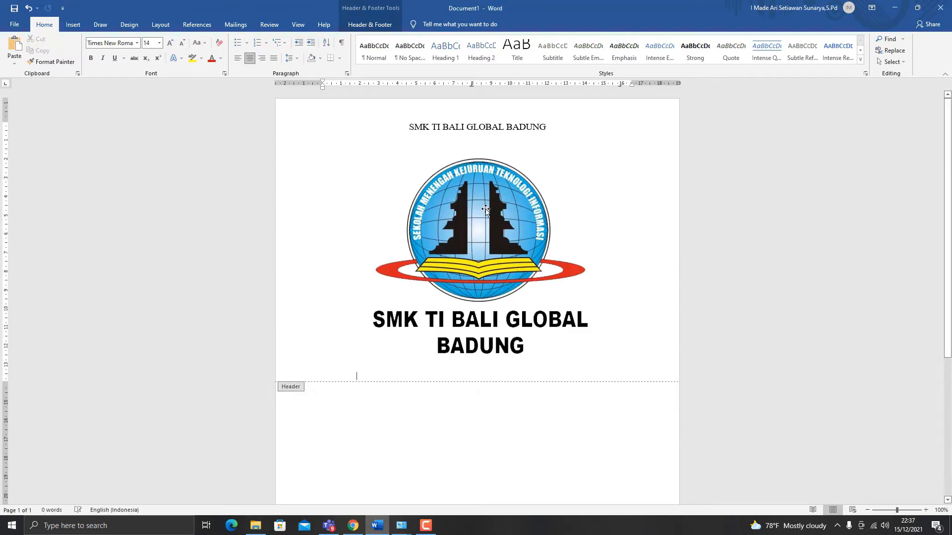
Step: Shrink the logo to about 2.4 cm wide and place it directly before the school name in the header
left_click(513, 231)
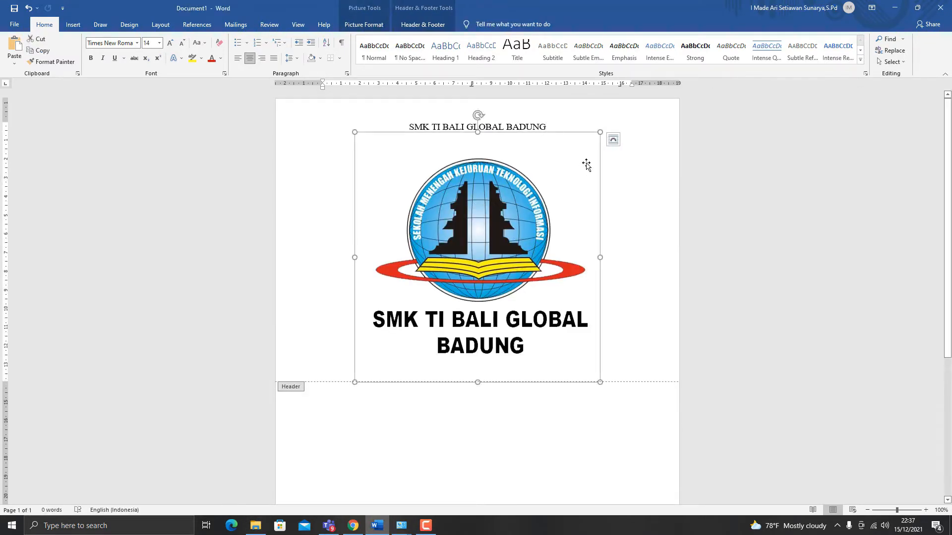
left_click_drag(600, 132, 344, 336)
left_click_drag(528, 164, 390, 159)
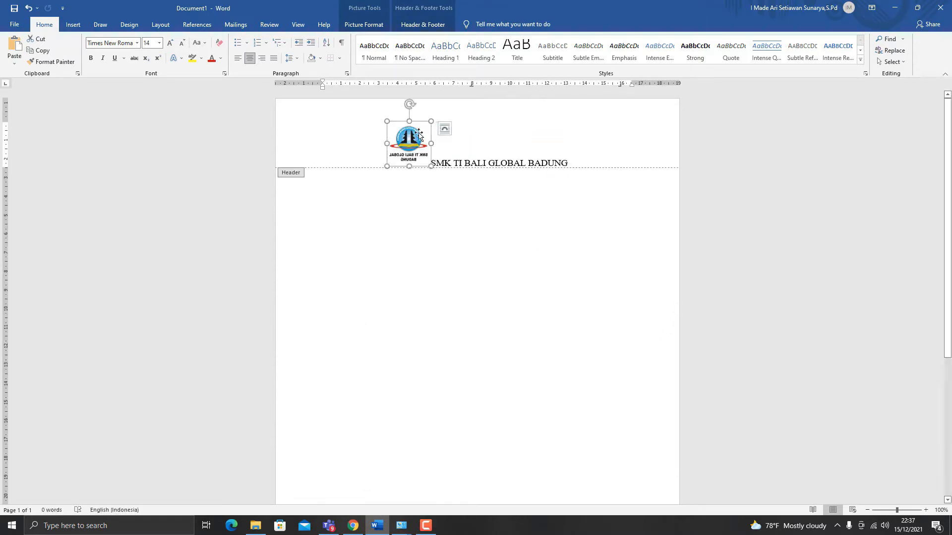
Step: Set the logo's text wrapping to Top and Bottom and move it to the page's left margin
left_click(444, 130)
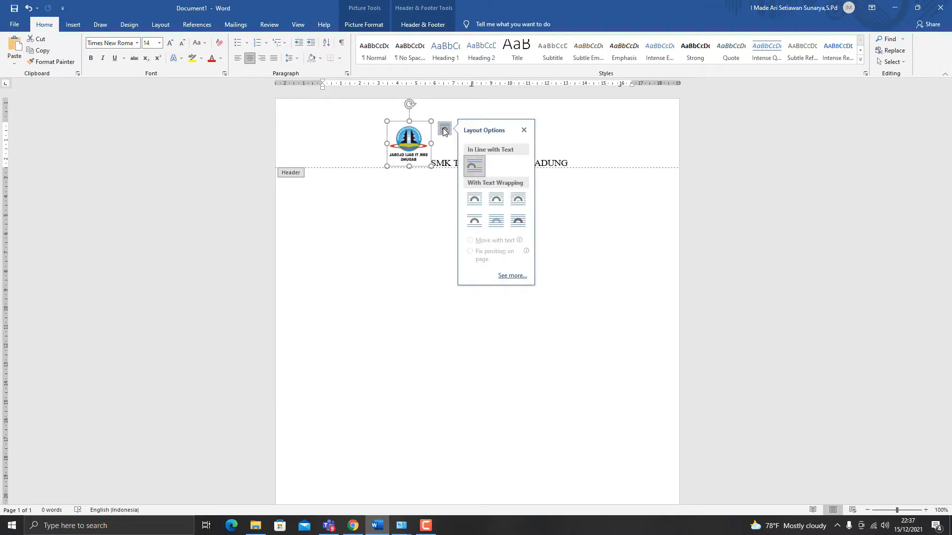
left_click(474, 221)
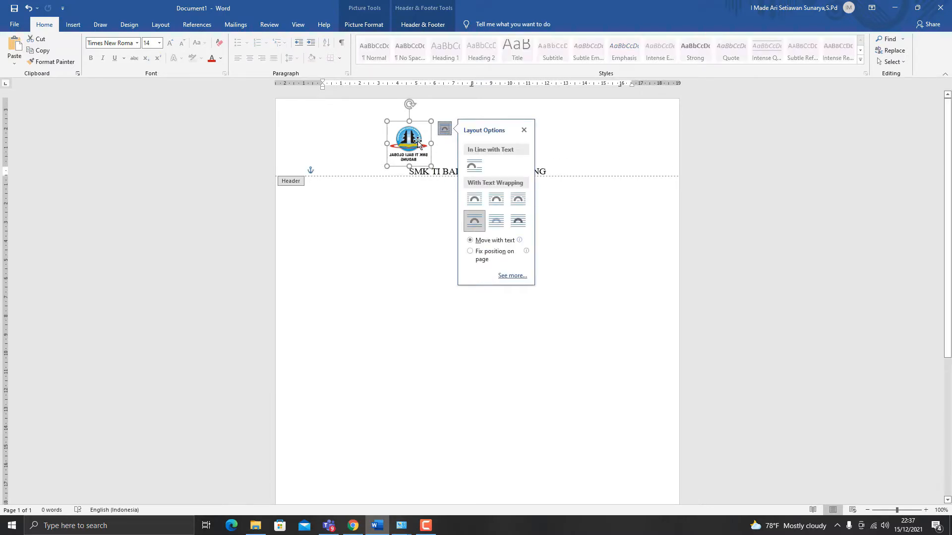
left_click_drag(418, 143, 347, 144)
left_click(408, 173)
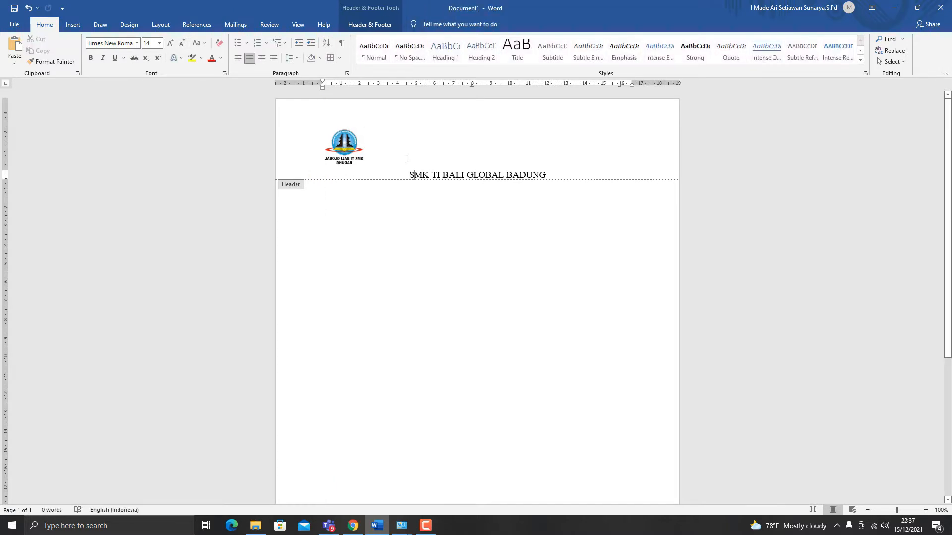
Step: Change the logo's text wrapping to Square
left_click(354, 142)
right_click(353, 142)
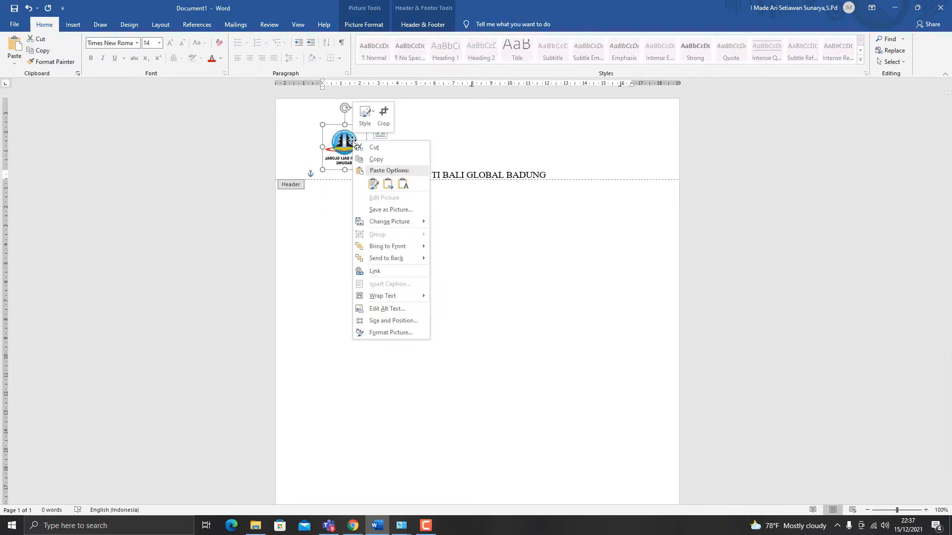
left_click(345, 145)
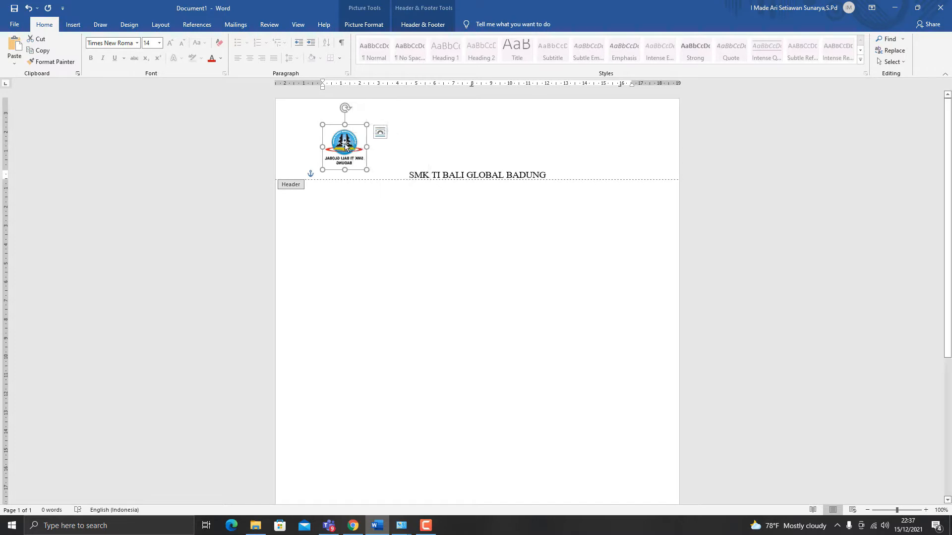
left_click(379, 133)
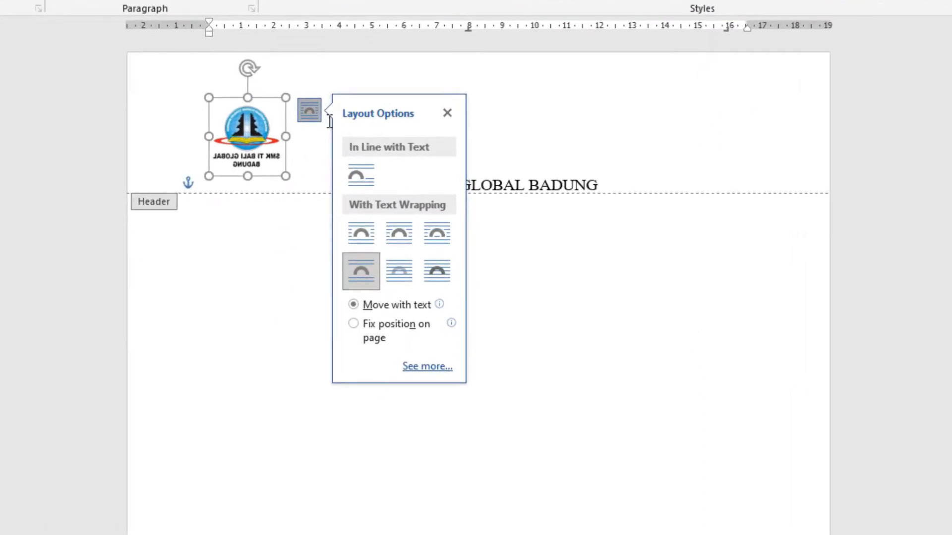
left_click(367, 228)
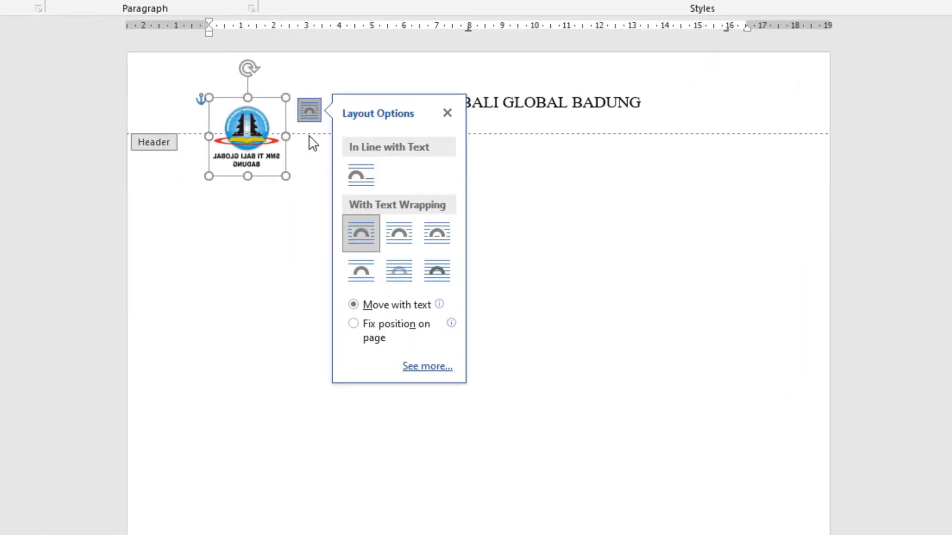
Step: Reduce the logo to about 1.6 cm wide and position it beside the school name, within the header area
left_click_drag(285, 176, 259, 150)
left_click_drag(247, 117, 260, 87)
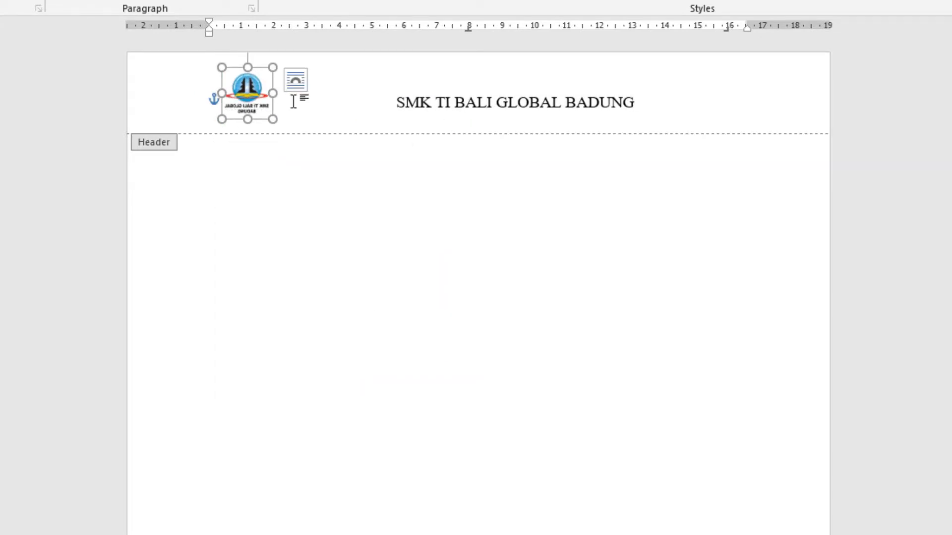
left_click(300, 119)
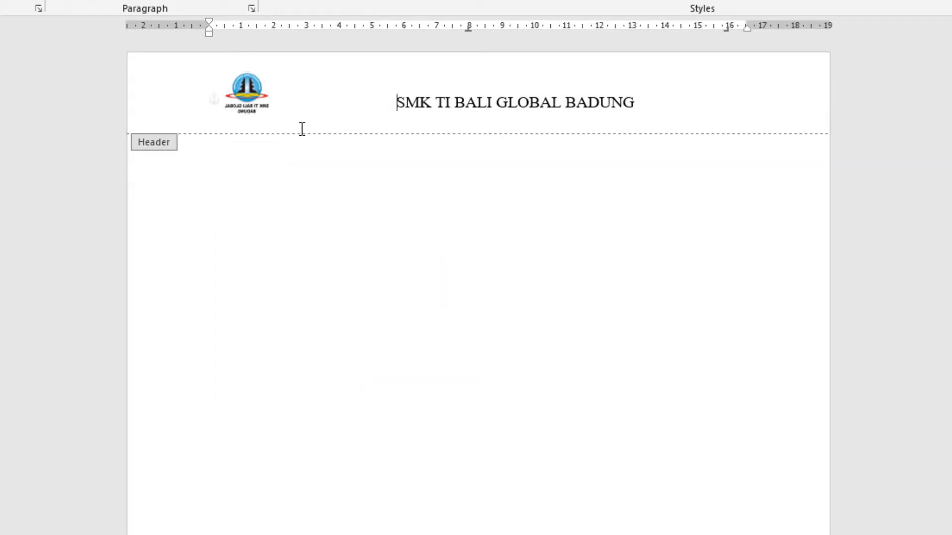
Step: Add the school's street address, village and district on a new centred line directly below the school name in the header
left_click(485, 112)
left_click(648, 109)
key("Return")
type("Jlan Tibung SA")
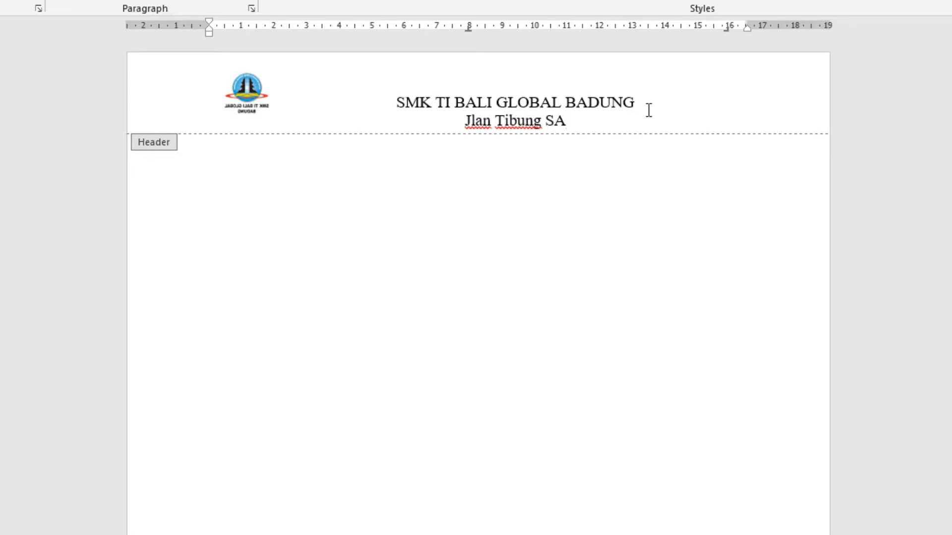
key("BackSpace")
type("ri")
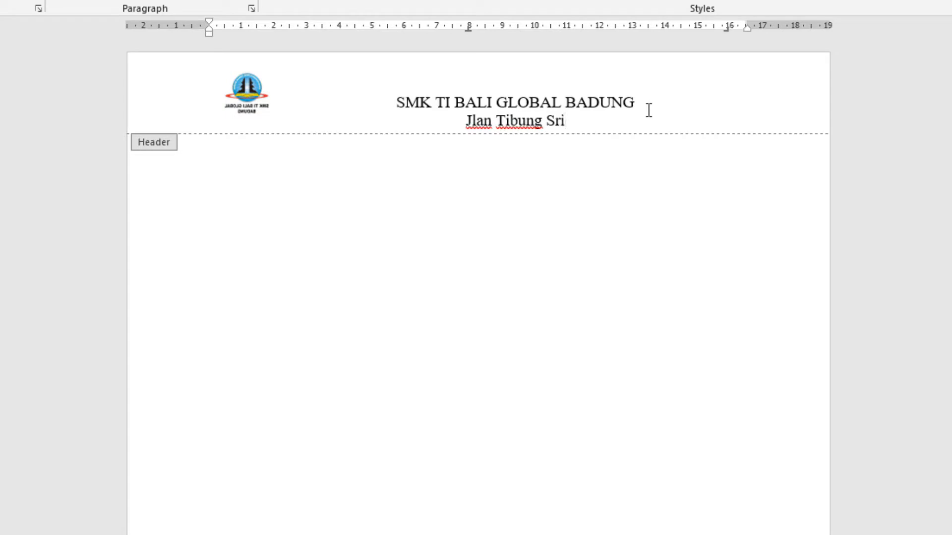
key("BackSpace")
key("BackSpace")
type("ari")
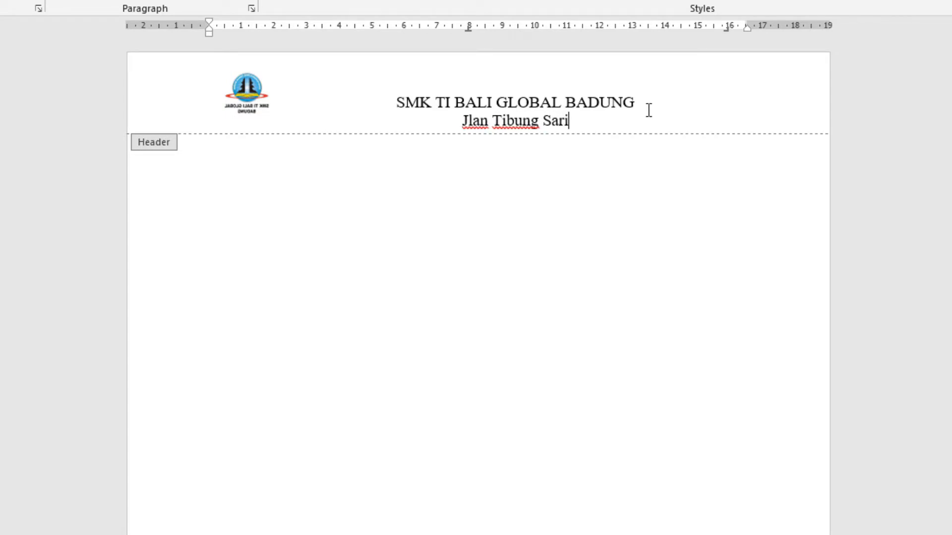
type(" Banja")
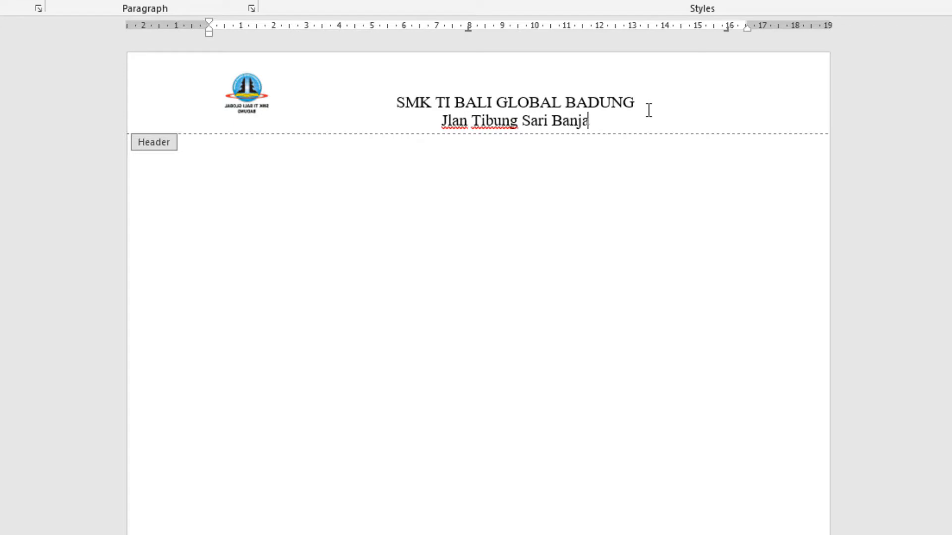
type("r Kwanji")
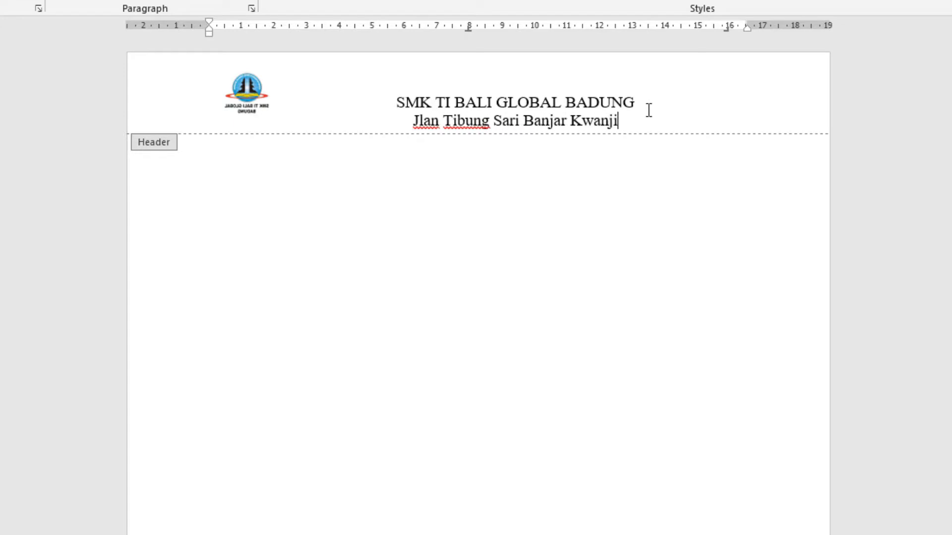
type(" Desa Dal")
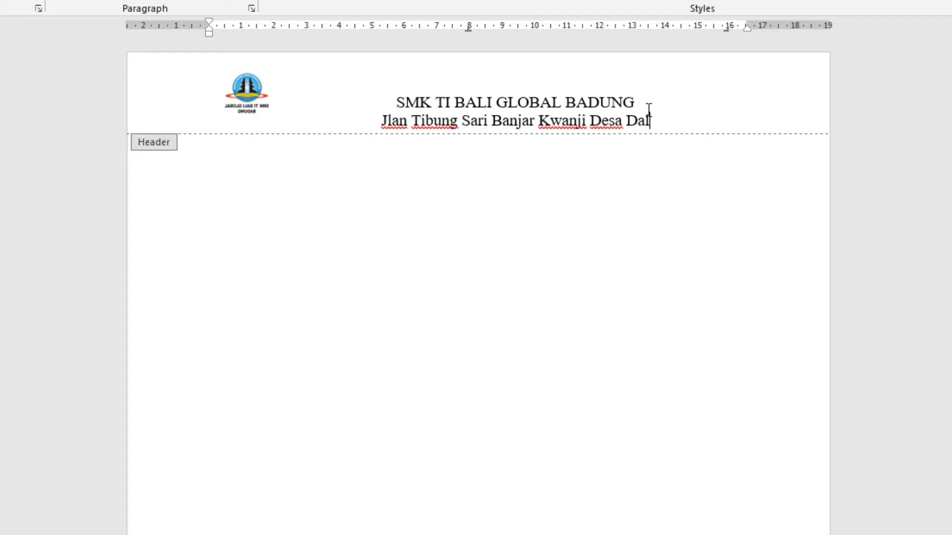
type("ung")
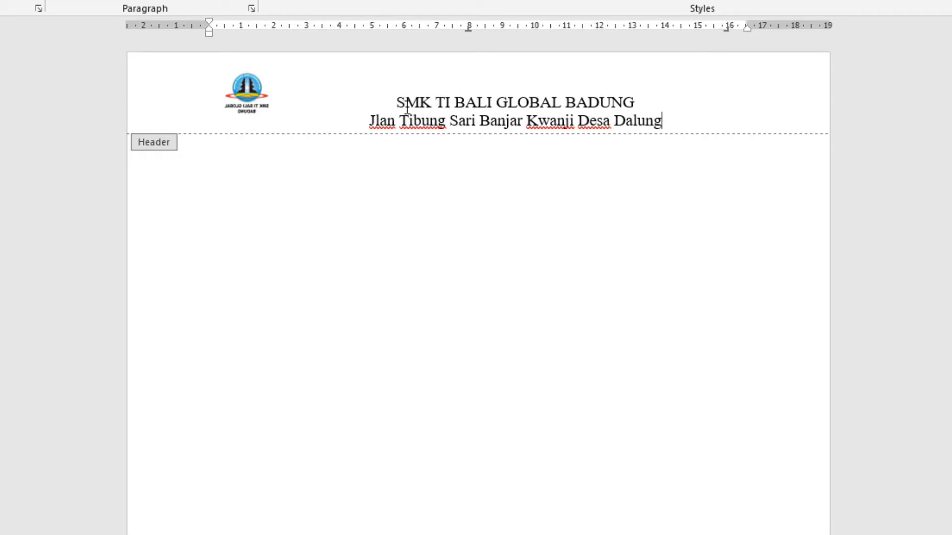
left_click(378, 120)
type("a")
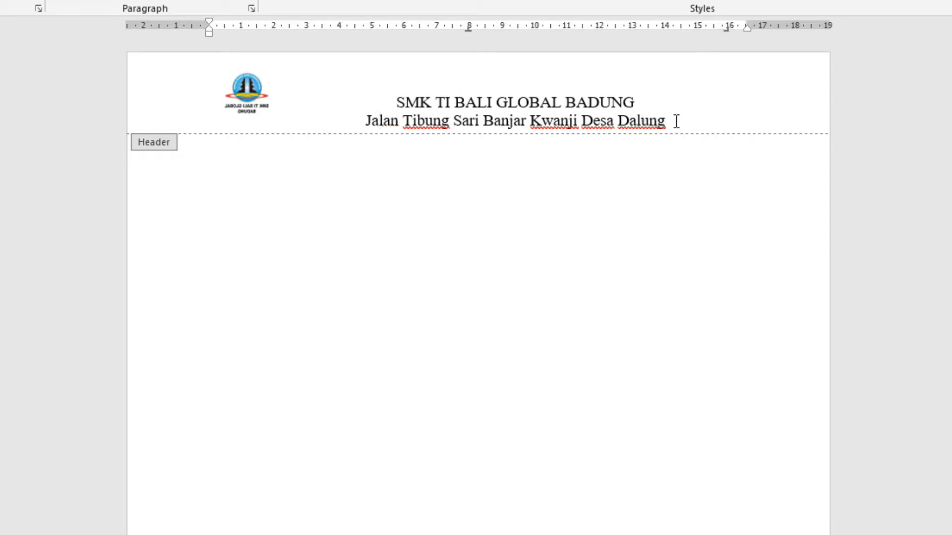
Step: Set the font size of the header's address line to 12
left_click_drag(676, 121, 364, 121)
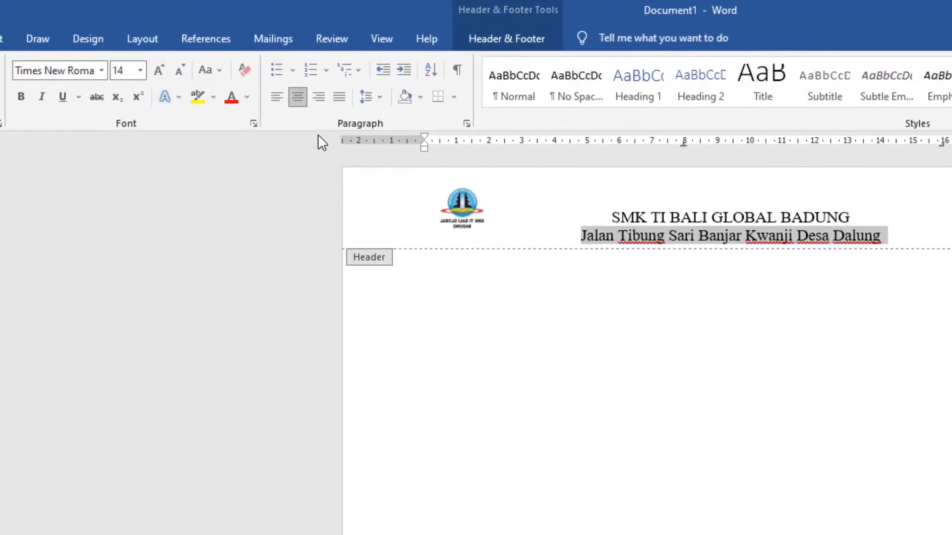
left_click(139, 70)
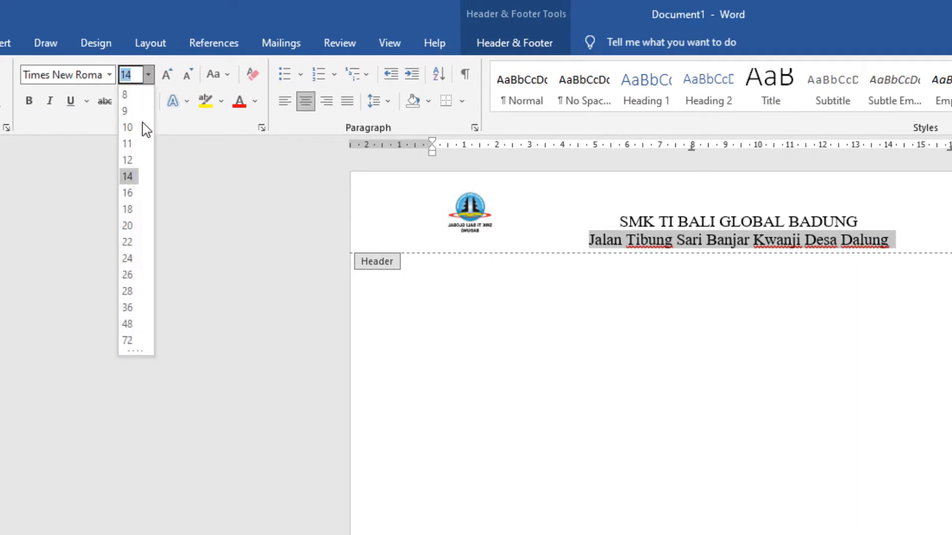
left_click(128, 159)
left_click(794, 240)
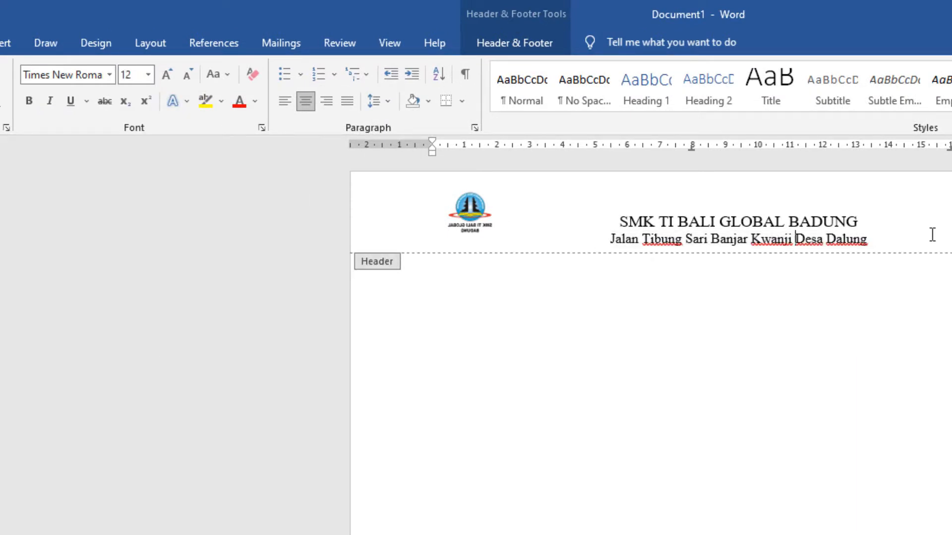
Step: Add two empty lines below the header's address and enlarge the logo to about 2.4 cm wide
left_click(928, 238)
key("Return")
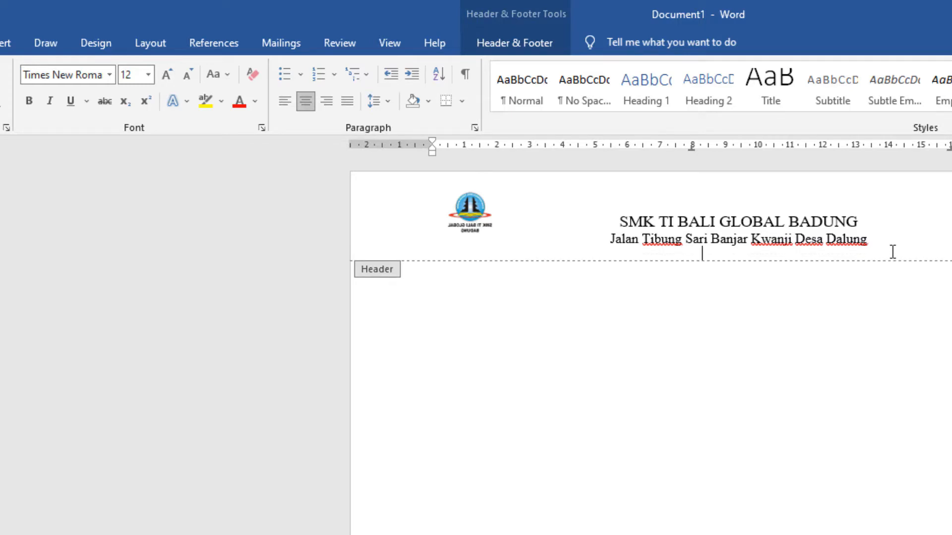
key("Return")
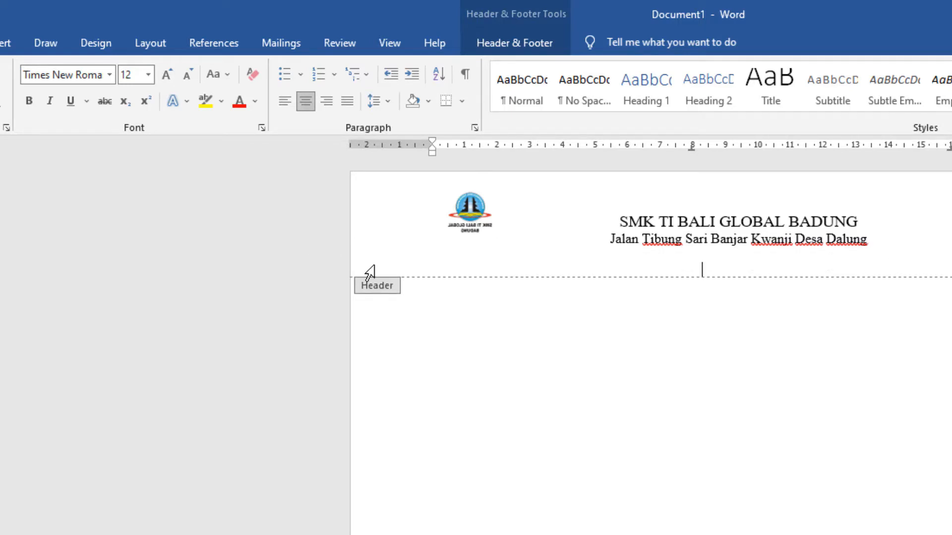
left_click(453, 207)
left_click_drag(496, 239, 522, 264)
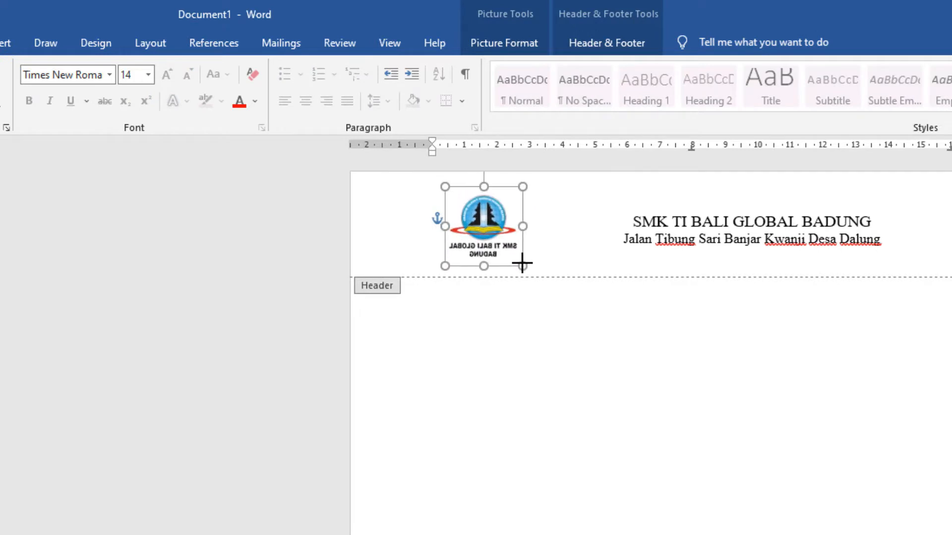
left_click(595, 267)
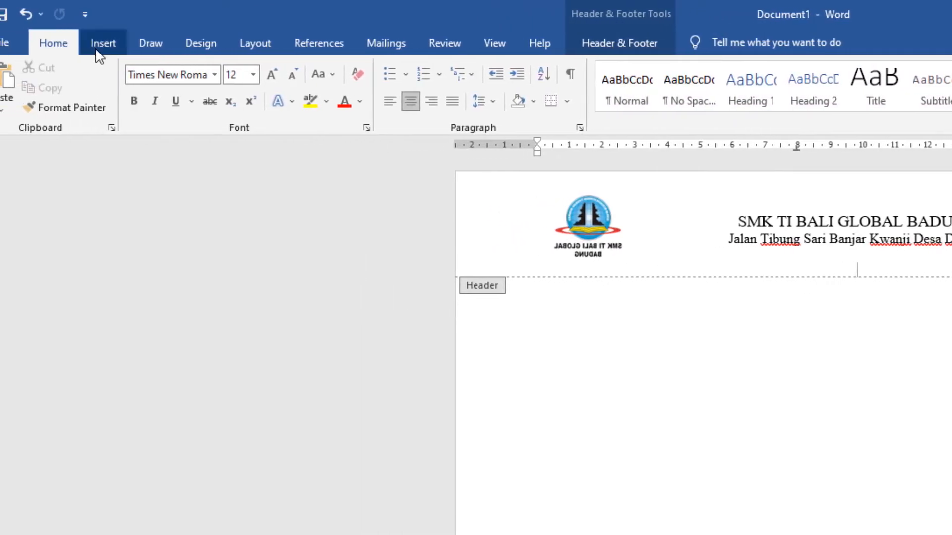
Step: Draw a straight horizontal line about 17.6 cm long along the lower edge of the header, beneath the logo and address
left_click(102, 43)
left_click(207, 105)
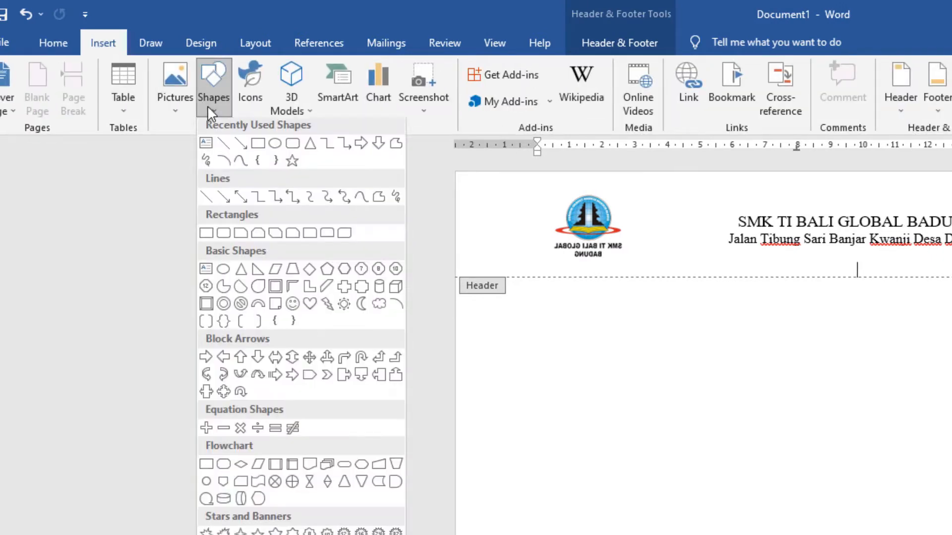
left_click(226, 148)
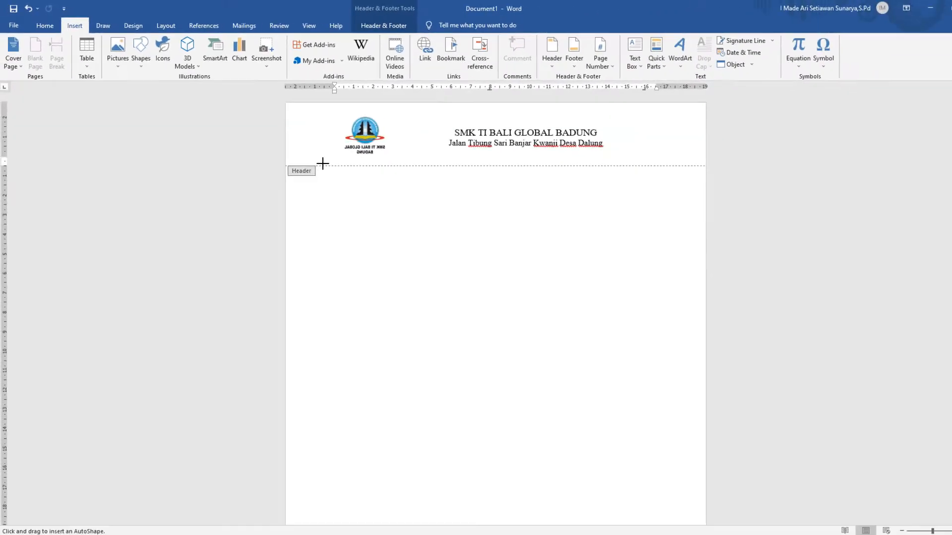
left_click_drag(323, 164, 643, 158)
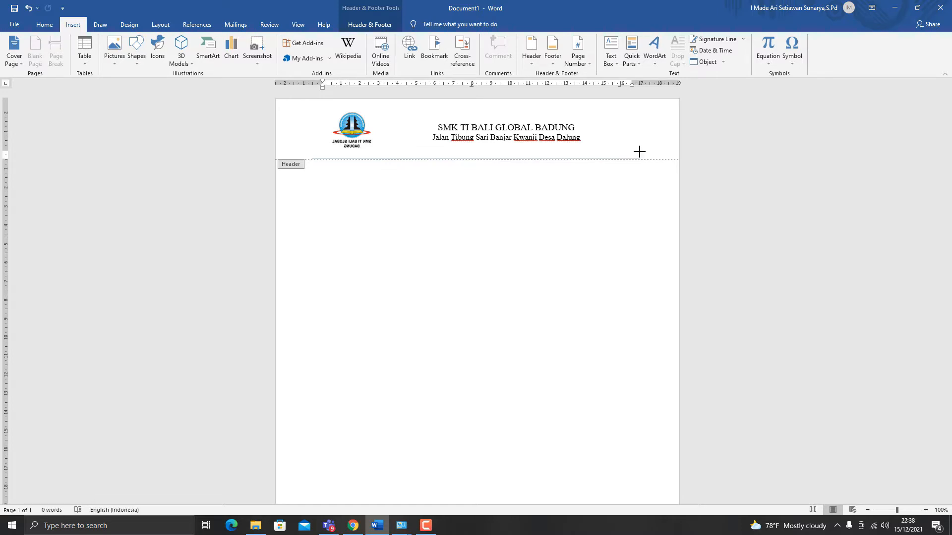
left_click_drag(639, 151, 641, 148)
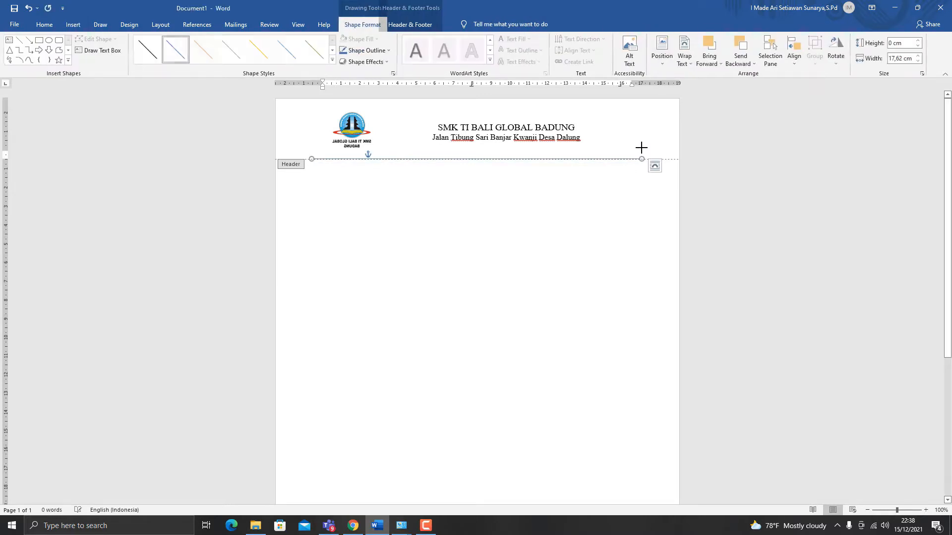
Step: Set the header line's outline weight to 4½ pt
left_click(391, 52)
mouse_move(401, 165)
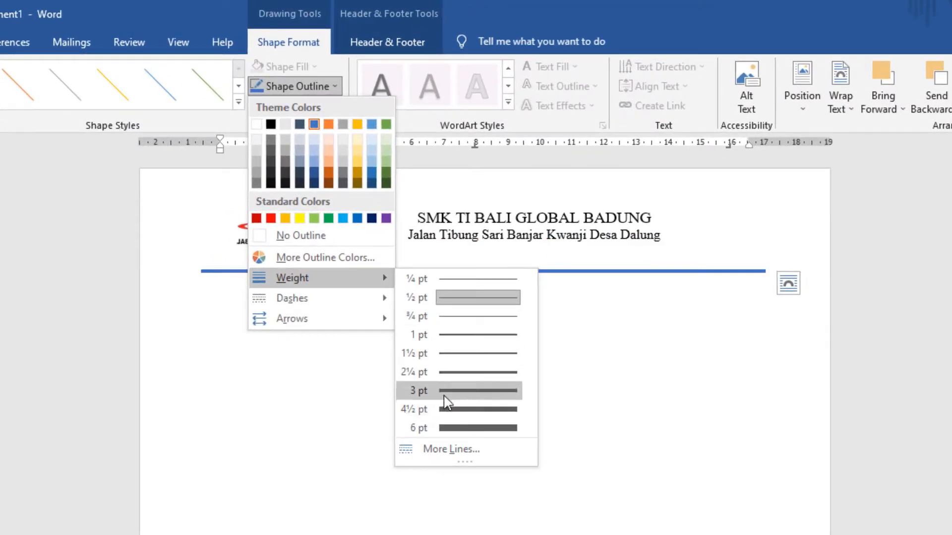
left_click(446, 410)
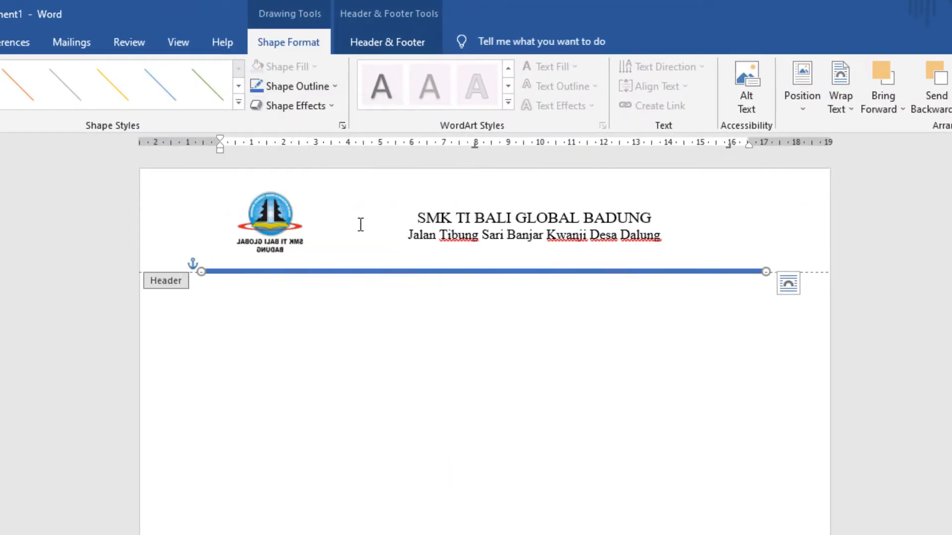
Step: Open the header line's detailed shape formatting and examine its dash, join and arrow options
left_click(333, 87)
mouse_move(353, 308)
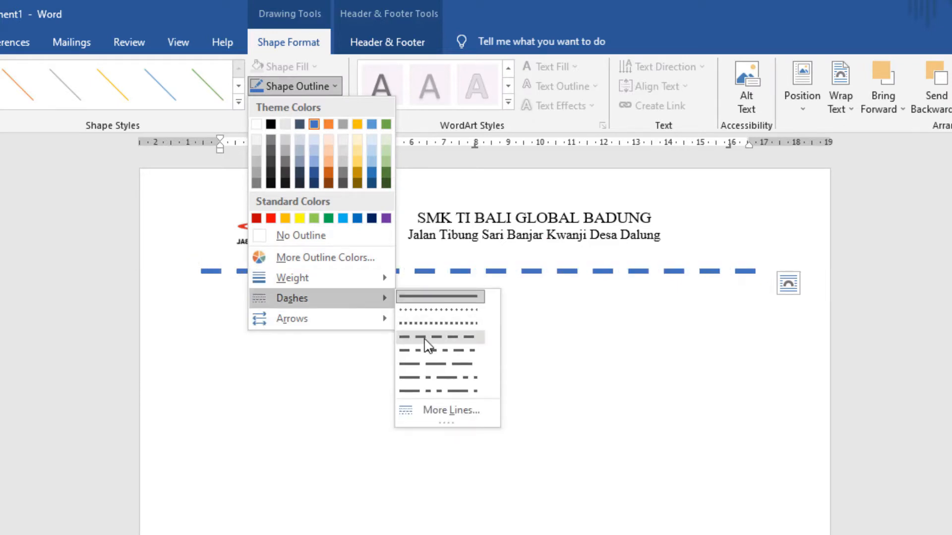
mouse_move(360, 289)
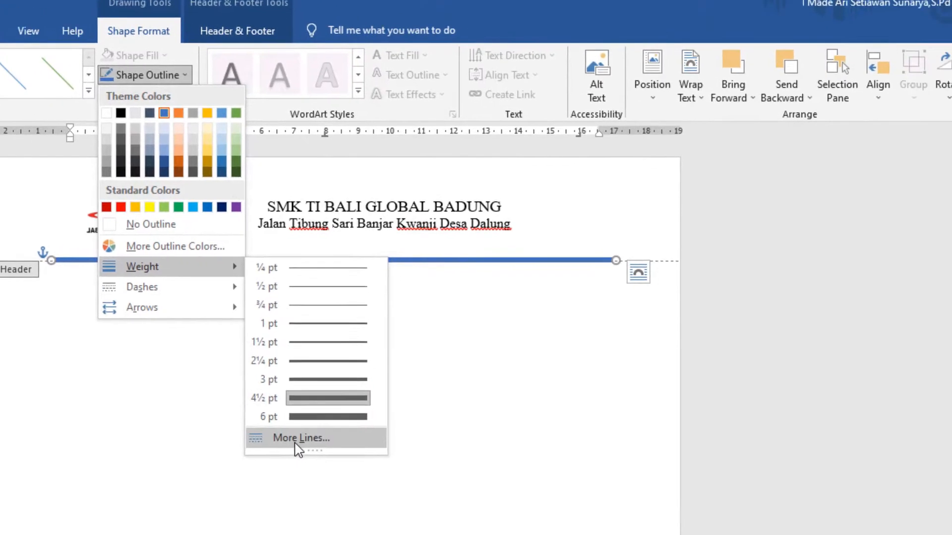
left_click(433, 451)
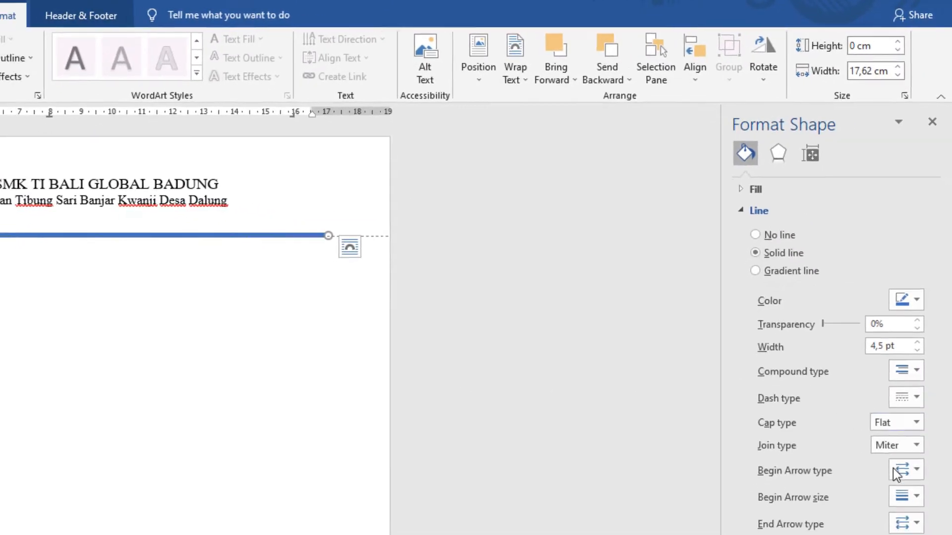
left_click(904, 497)
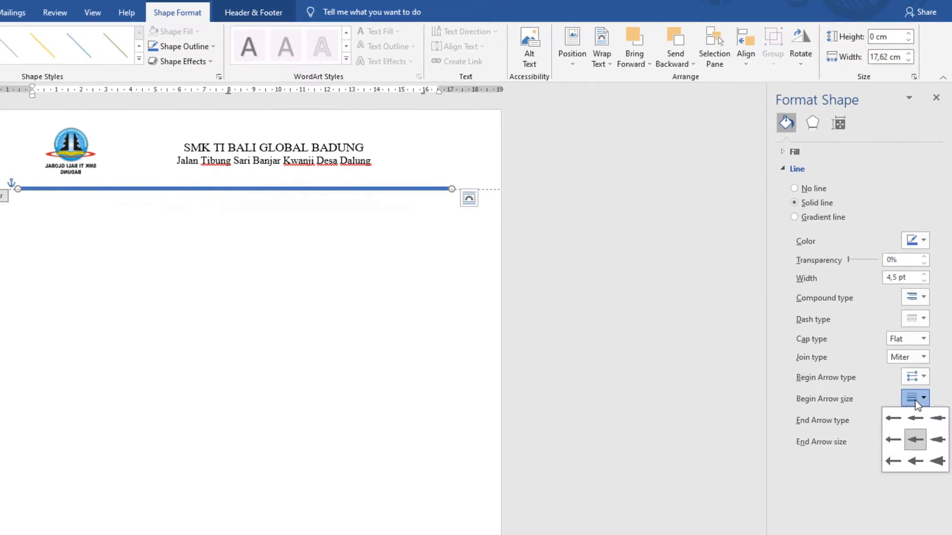
left_click(916, 382)
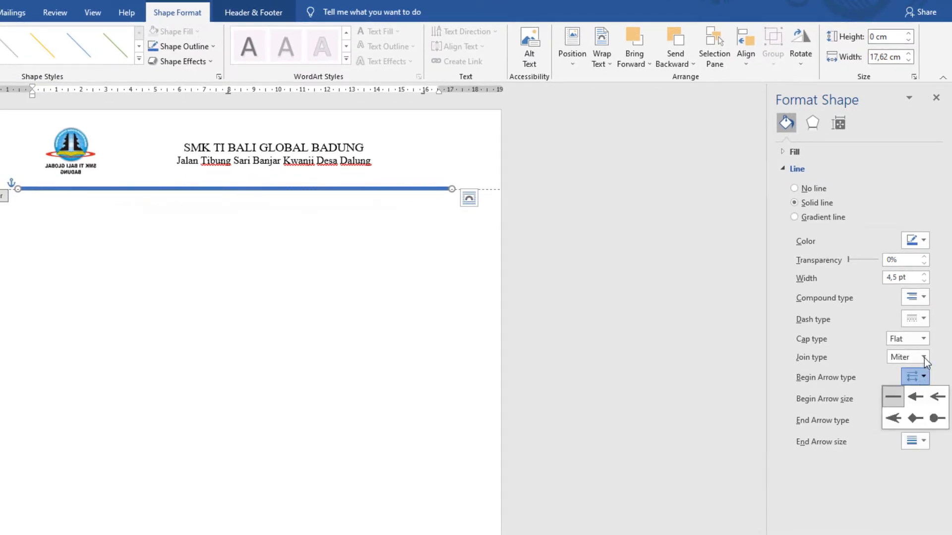
left_click(924, 357)
left_click(920, 439)
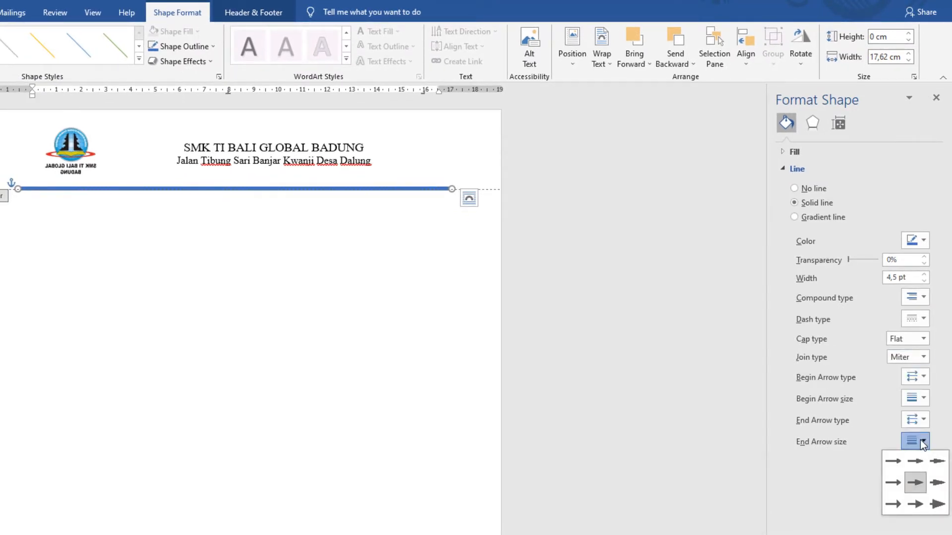
left_click(819, 453)
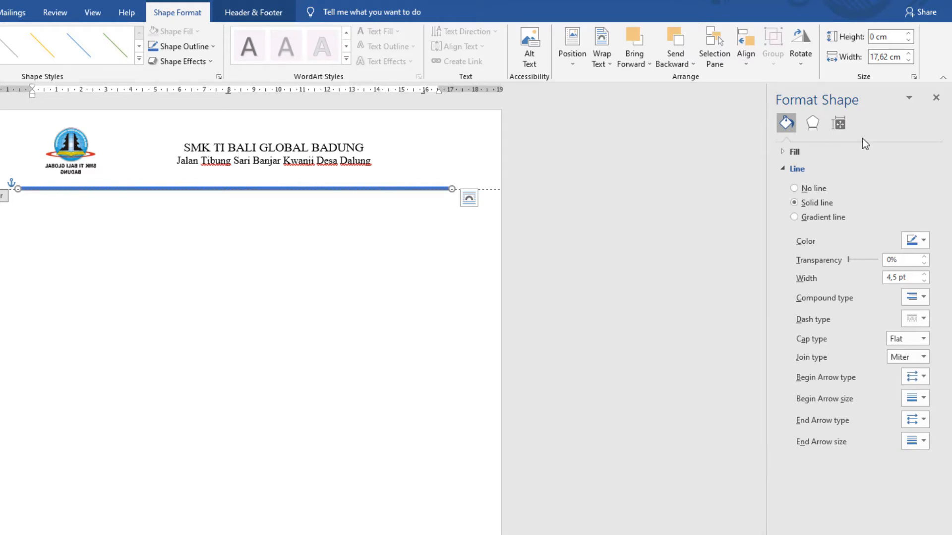
Step: Colour the header line black, leave header editing and close the formatting pane
left_click(916, 239)
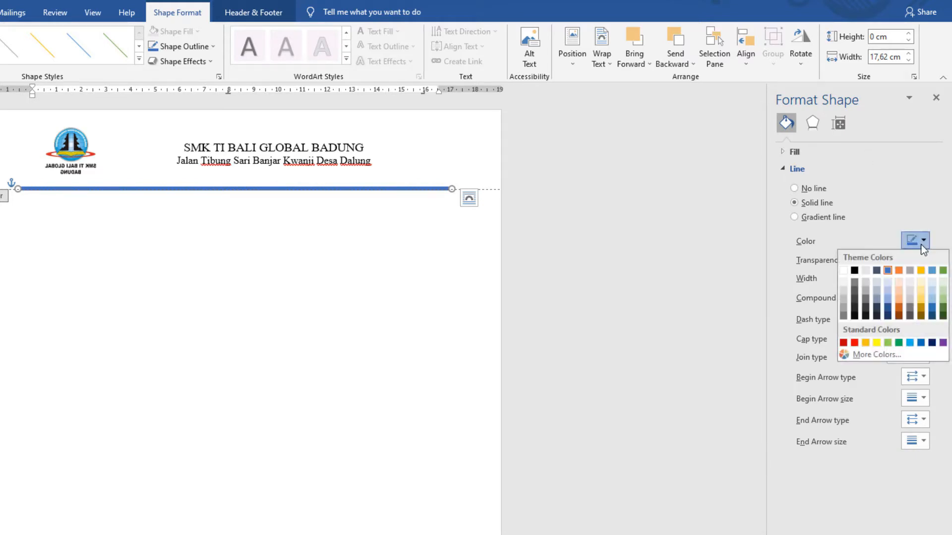
left_click(853, 269)
left_click(420, 260)
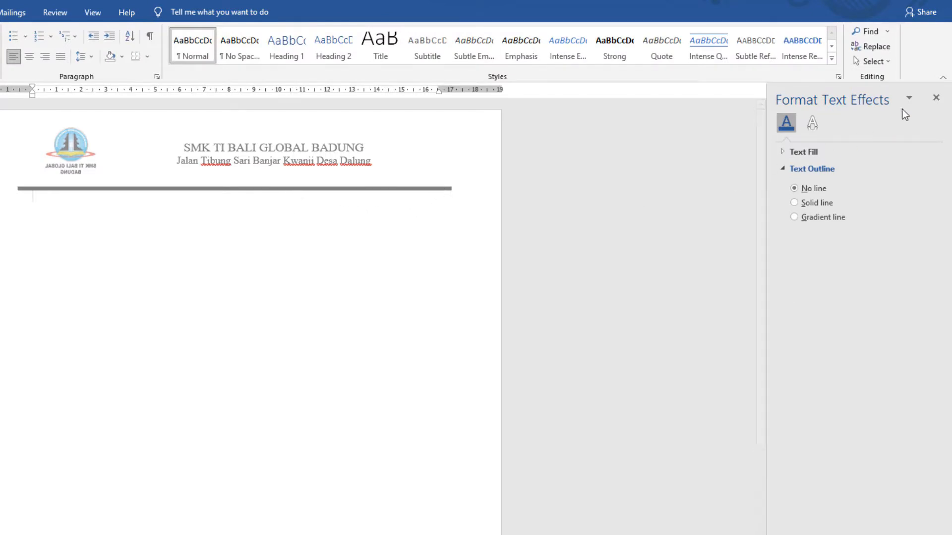
left_click(935, 97)
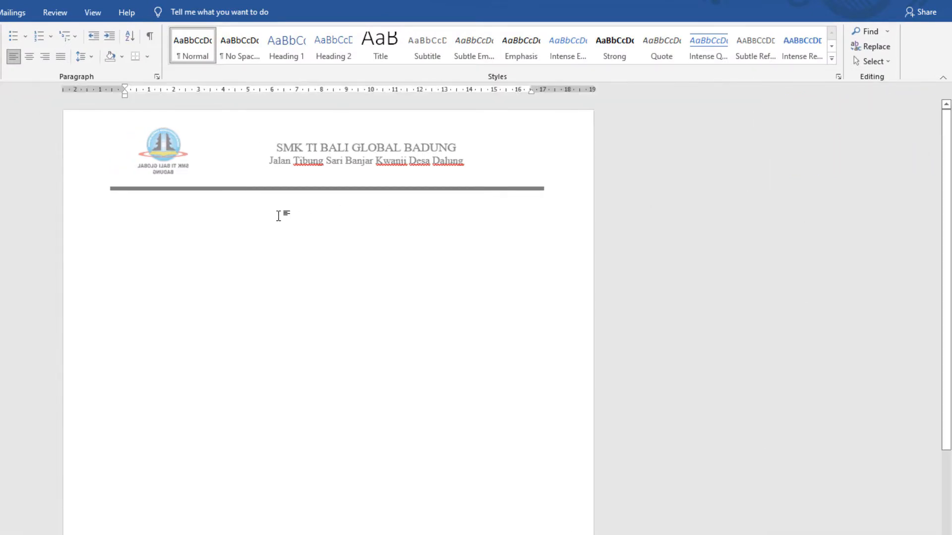
Step: Reopen the header for editing and return to the document body
double_click(306, 168)
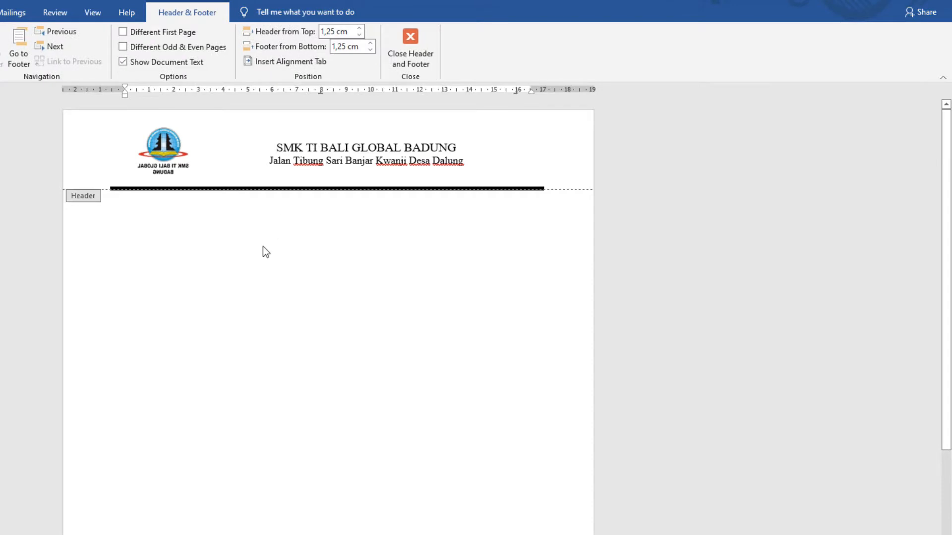
double_click(263, 272)
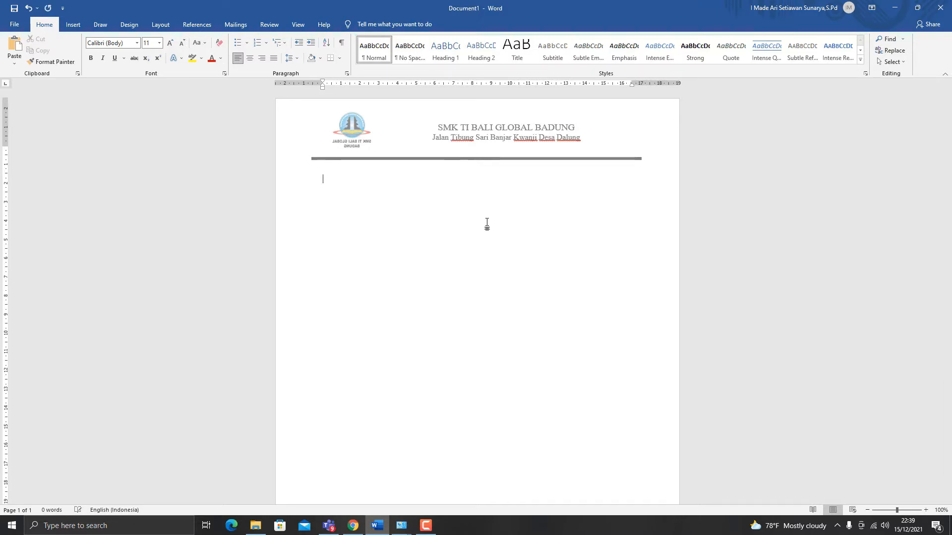
Step: Enter the letter number line "Nomor : 10/15/12/SMKTBGB/2021" at the start of the document body
type("Nomor :")
type("10/15/12/S")
type("MKTBGB")
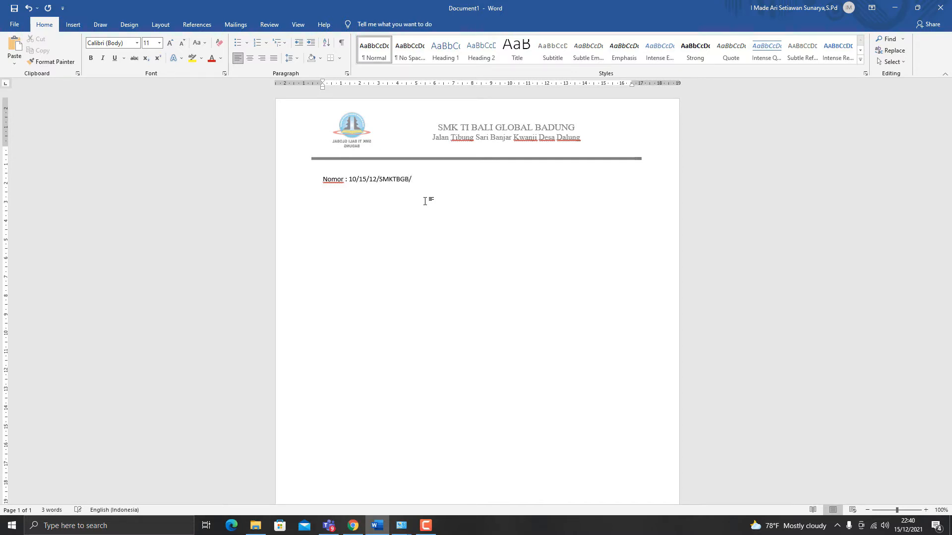
type("/2021")
Step: Add the place and date "Badung, 15 Desember 2021" on the same line after the letter number
type("Badung, 15 Desembe")
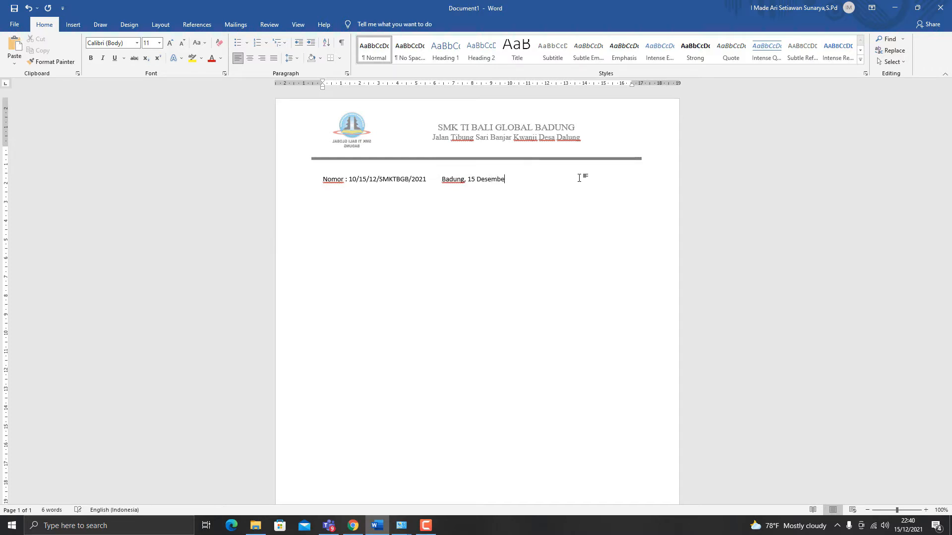
type("r 202")
type("1")
Step: Enter the attachment line "Lampiran : -" below the letter number line
type("Lam")
type("piran")
type(" : ")
type("-")
key("Return")
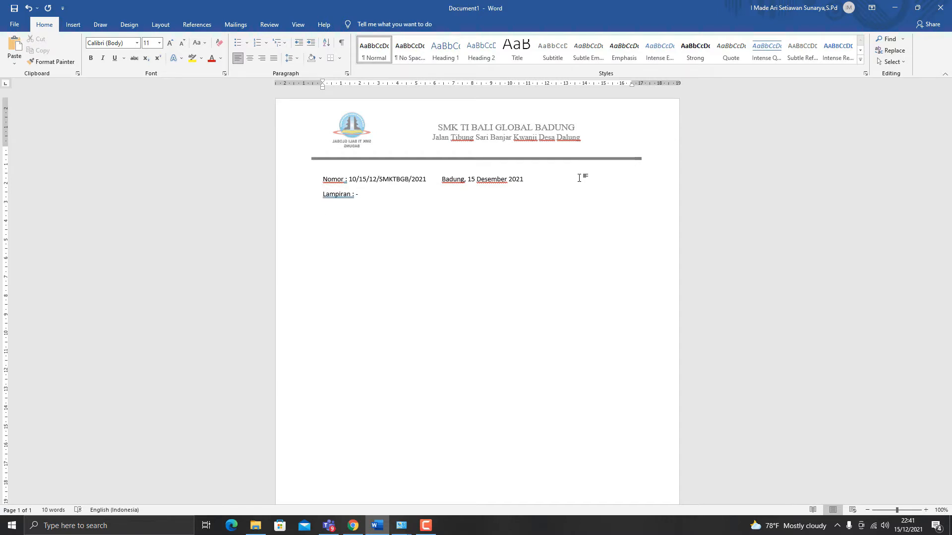
Step: Enter the subject line "Perihal : Pemanggilan Orang Tua/Wali" below the attachment line and leave a blank line after it
type("Perihal : Pemangil")
key("BackSpace")
type("gilan Orang")
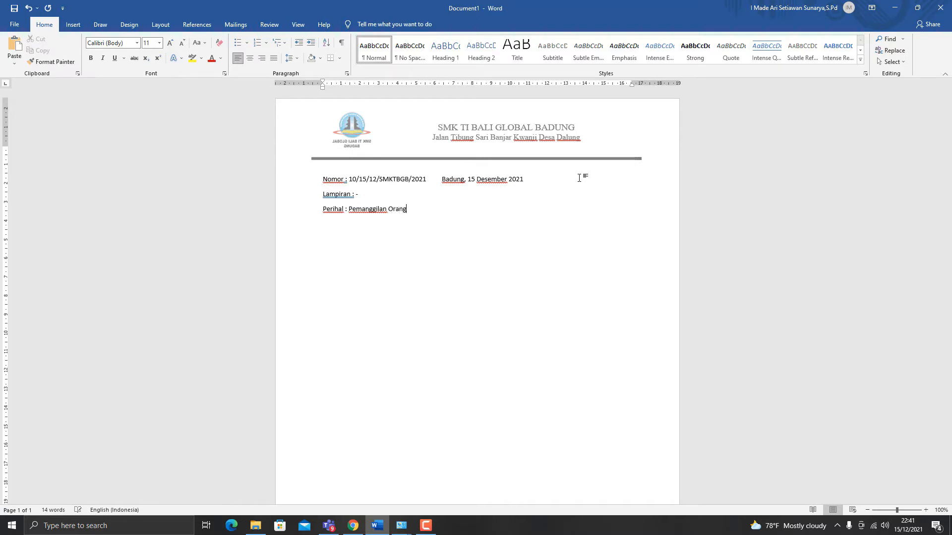
type(" Tua/Wali")
key("Return")
Step: Enter the recipient lines "Kepada :" and "Yth. Bapak/Ibu Wali Siswa Kelas X" below the subject
key("Return")
type("Kepada :")
key("Return")
type("Yth. Bapak")
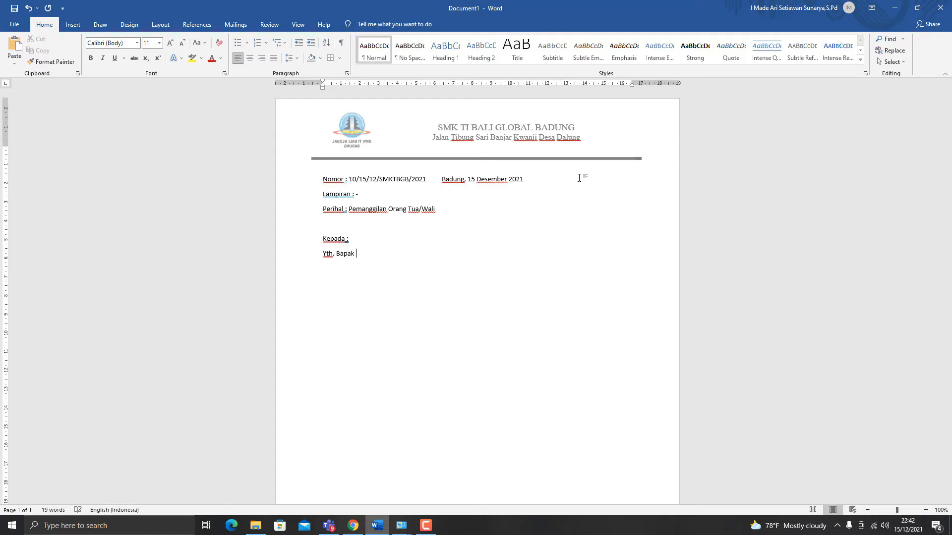
key("BackSpace")
type("/Ibu Wali S")
type("iswa")
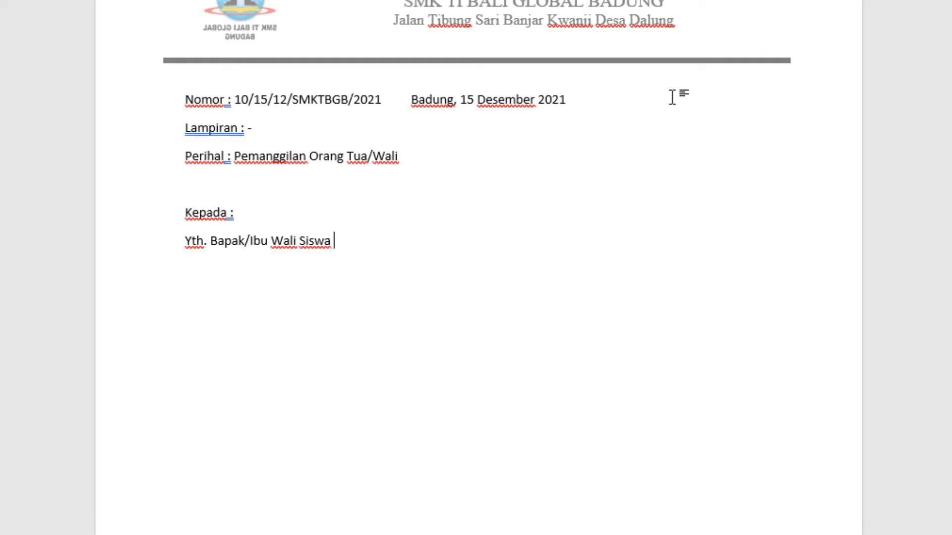
type(" Kelas X")
key("Return")
Step: Finish the recipient block with the lines "Di" and "Tempat", followed by a blank line
type("Di")
key("Return")
type("Tempat")
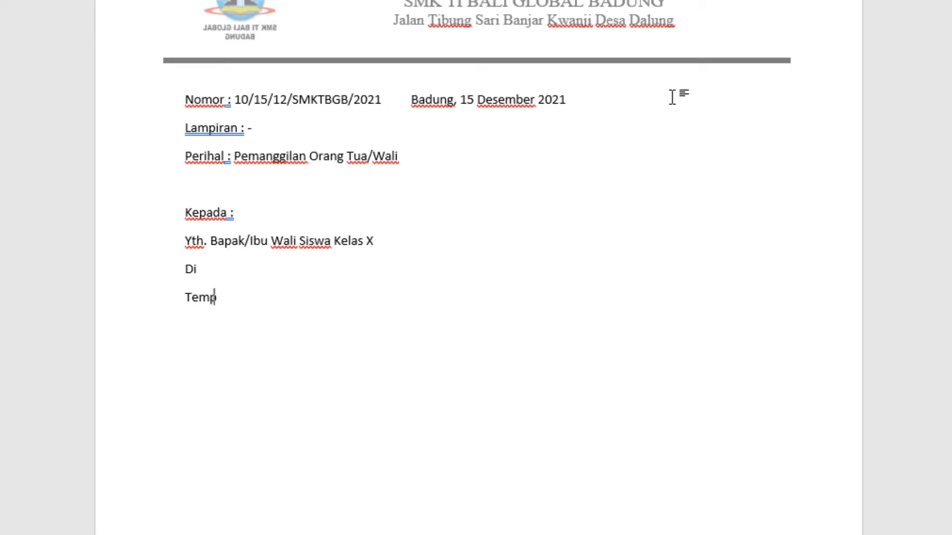
key("Return")
key("Return")
scroll(713, 75, "down", 3)
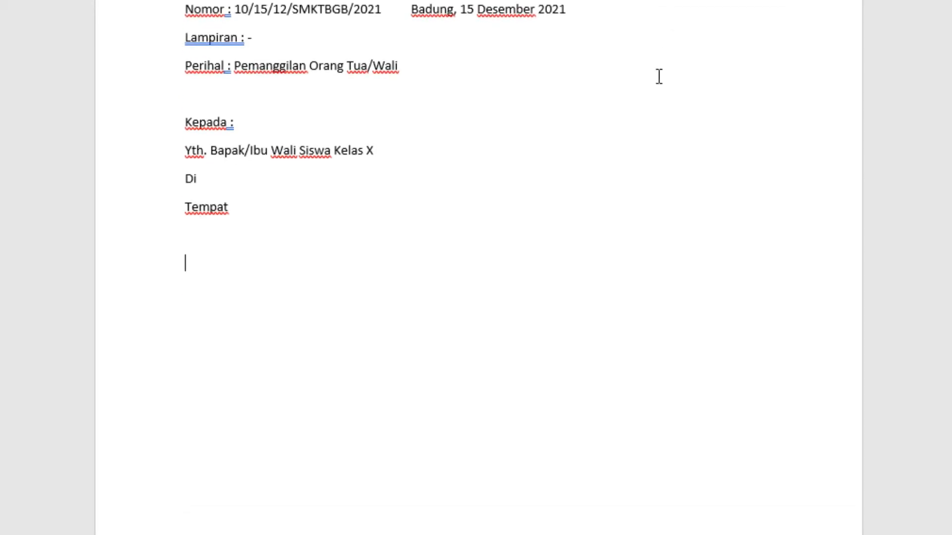
Step: Enter the greeting "Om, Swastyastu" on its own line below the recipient block
type("Om, Swastyastu")
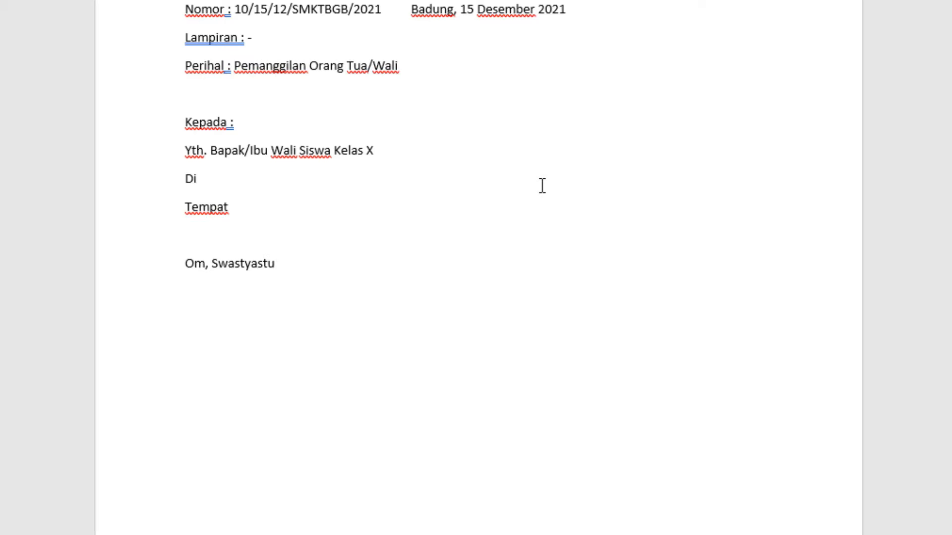
key("Return")
scroll(534, 155, "down", 1)
scroll(534, 155, "down", 2)
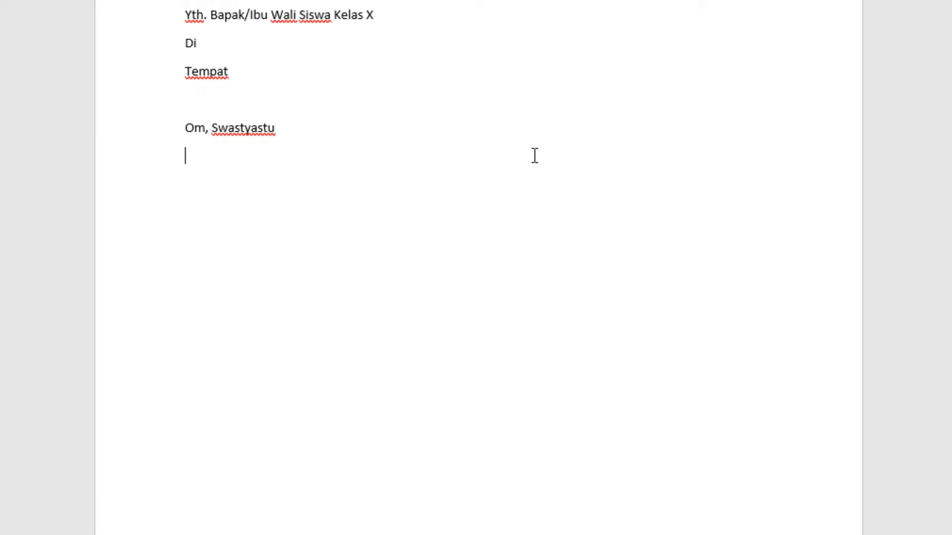
scroll(533, 156, "down", 1)
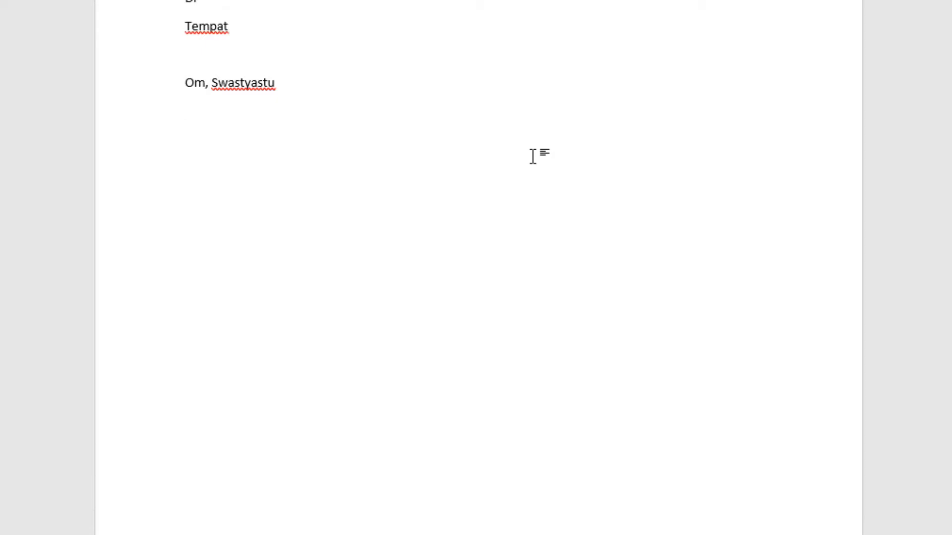
Step: Begin the opening sentence below the greeting with "Dengan hormat", using a lowercase h in the second word
type("Dengan Hormat")
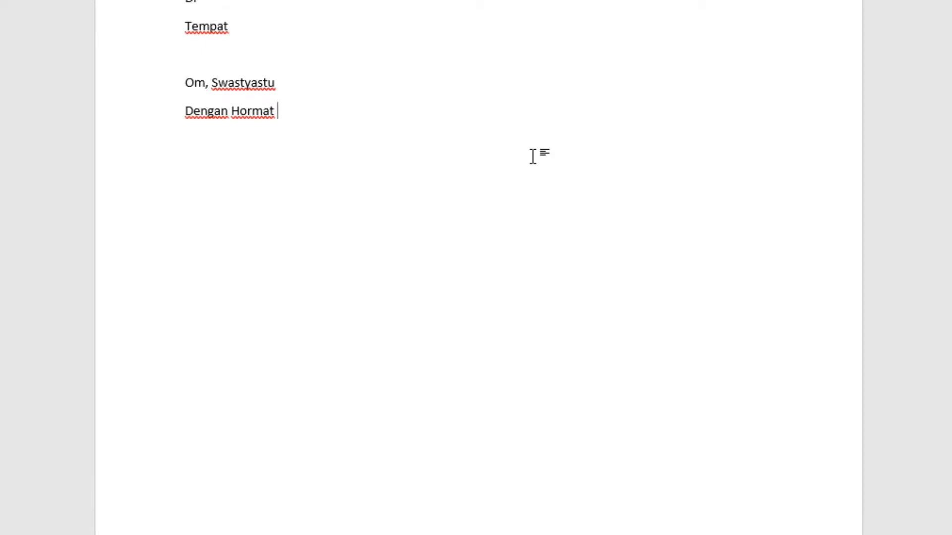
key("BackSpace")
key("BackSpace")
key("BackSpace")
key("BackSpace")
key("BackSpace")
key("BackSpace")
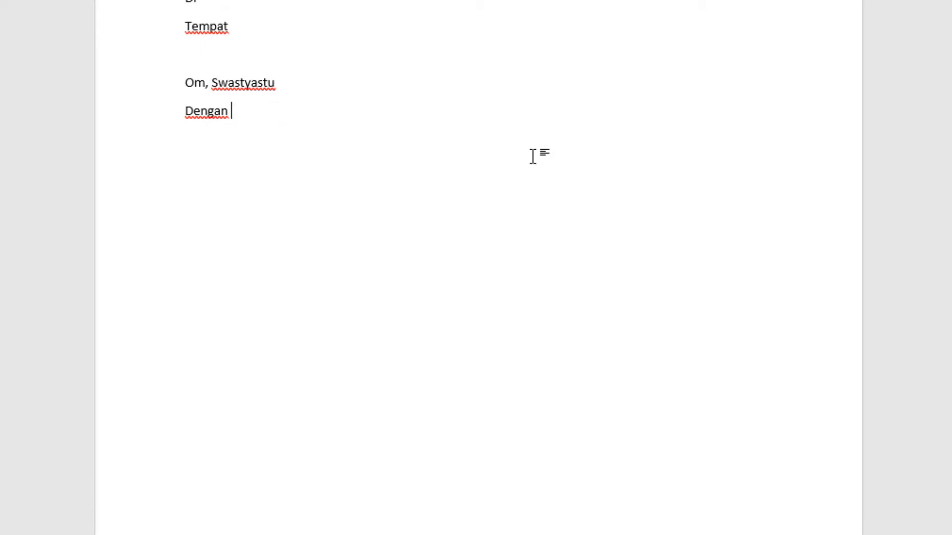
type("hormat ")
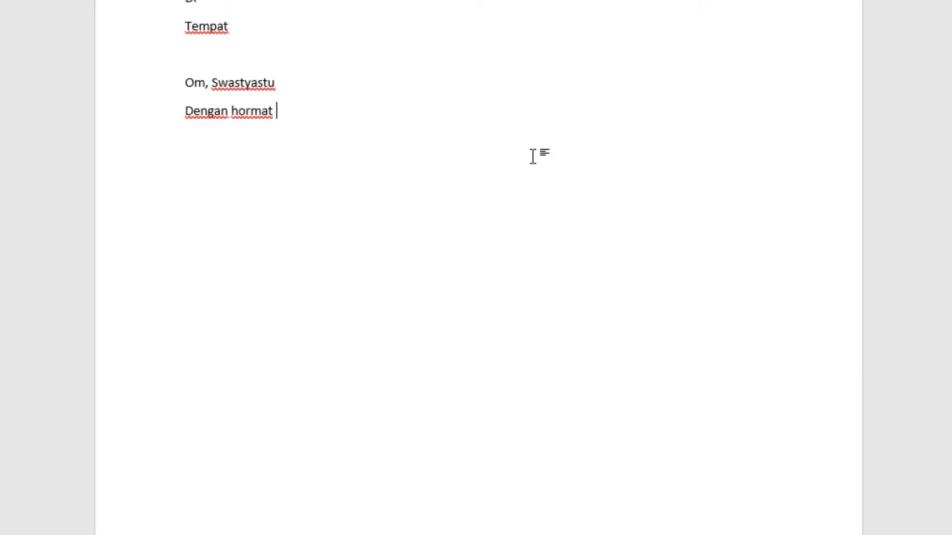
type("atas kehadiran")
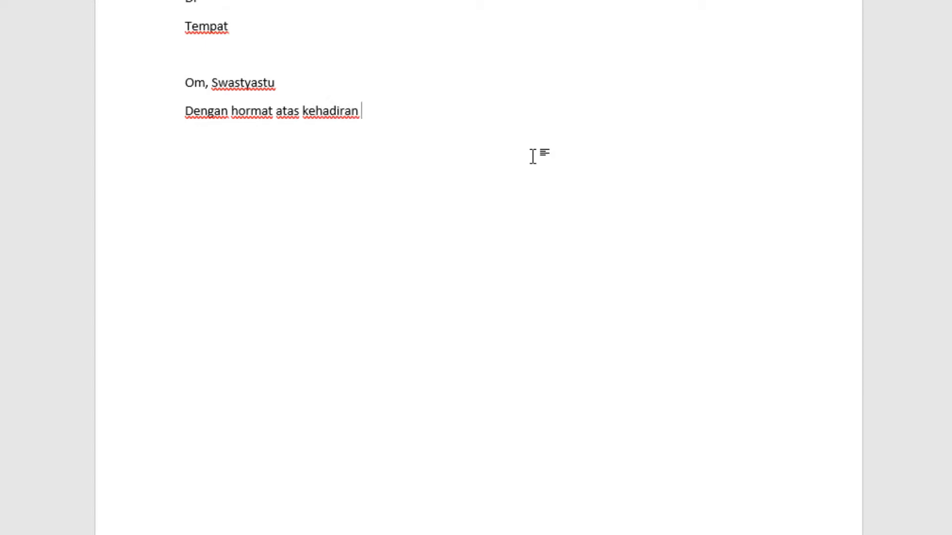
type(" Bapak/Ibu ")
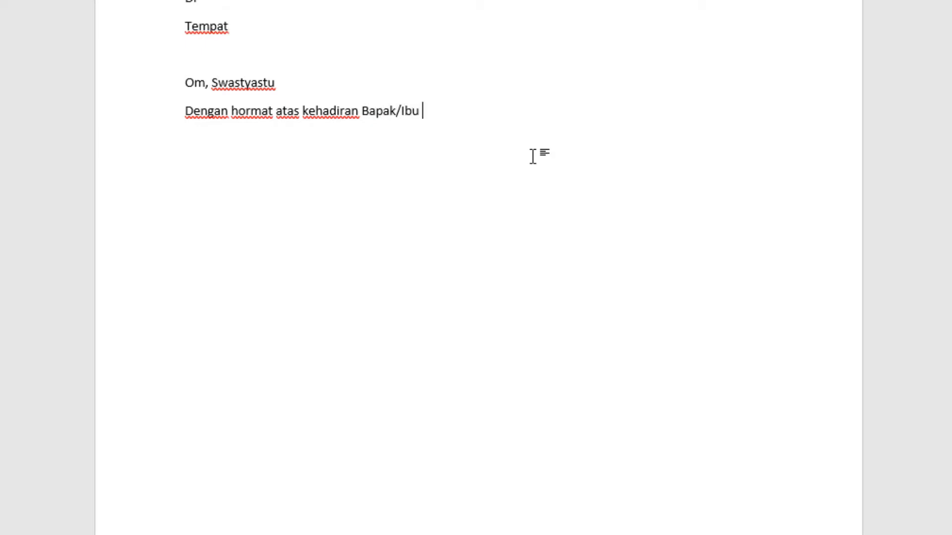
type("Wali Siswa d")
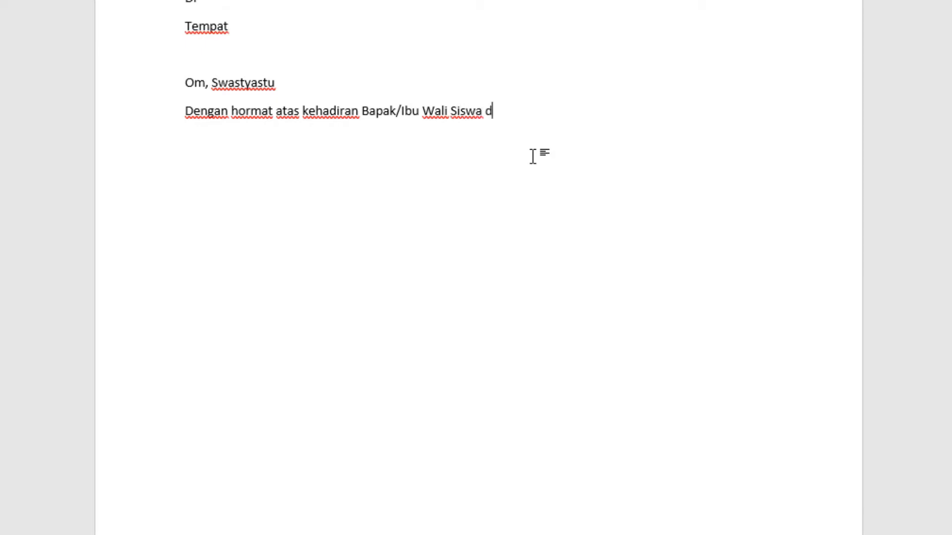
type("ari :")
Step: Complete the opening sentence with "atas kehadiran Bapak/Ibu Wali Siswa dari :" and start a new line
key("Return")
Step: Enter the student detail labels "Nama Siswa :", "Kelas :" and "Alamat :" on separate lines
type("Nama Sis")
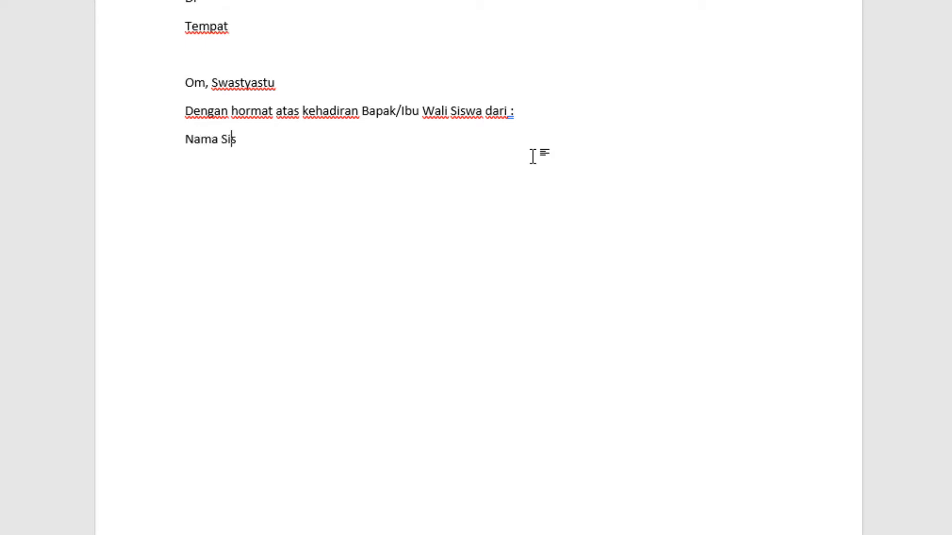
type("wa :")
key("Return")
type("Kelas ")
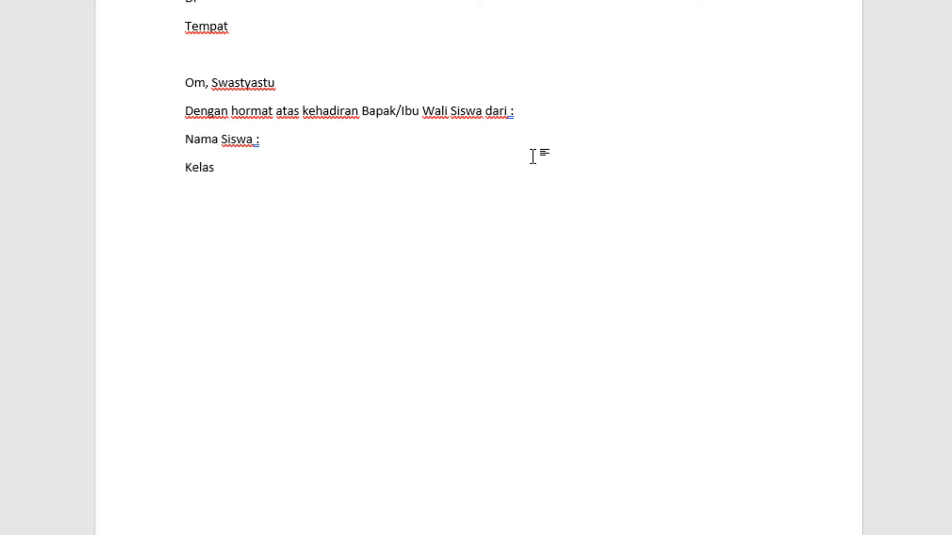
type(":")
key("Return")
type("Alamat")
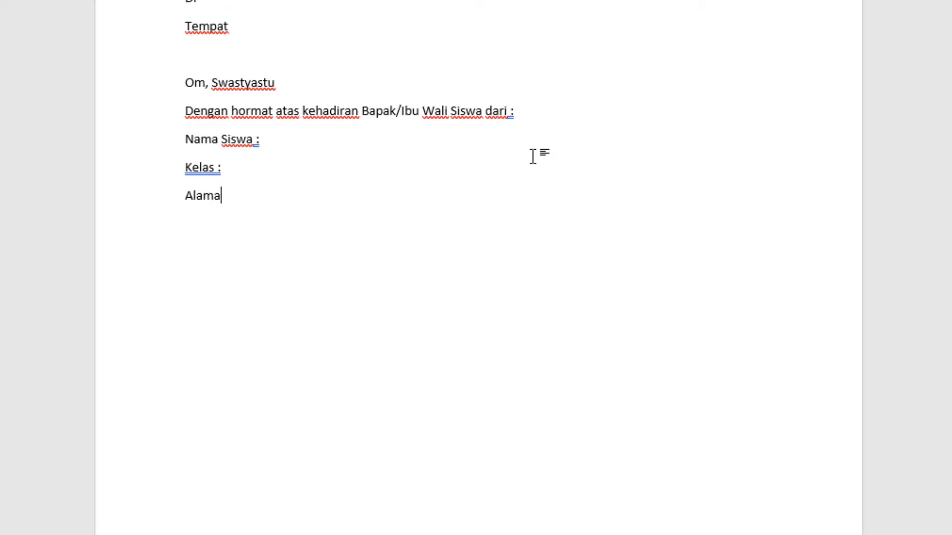
key("Return")
Step: Enter the sentence "Untuk hadir dengan ketentutan sebagai berikut :" below the student details
type("Untuk ")
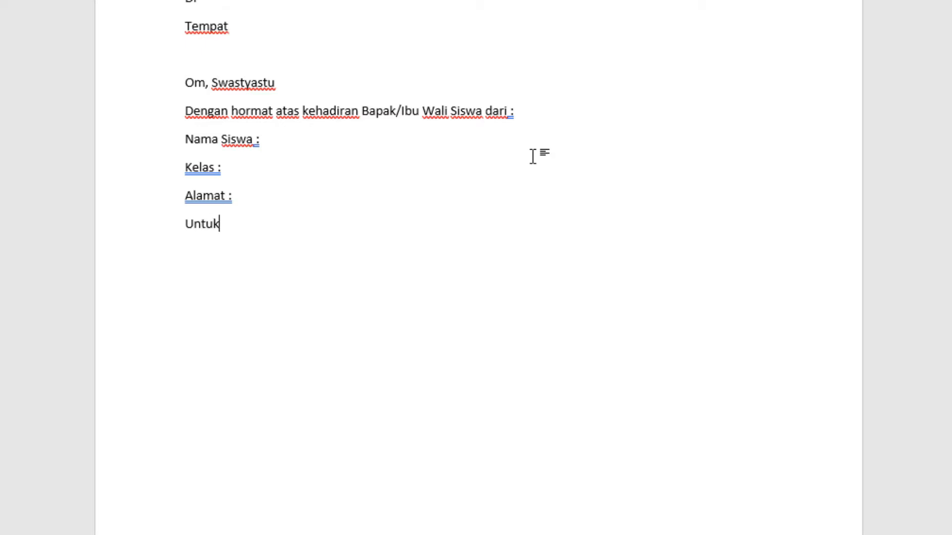
type("Hadir")
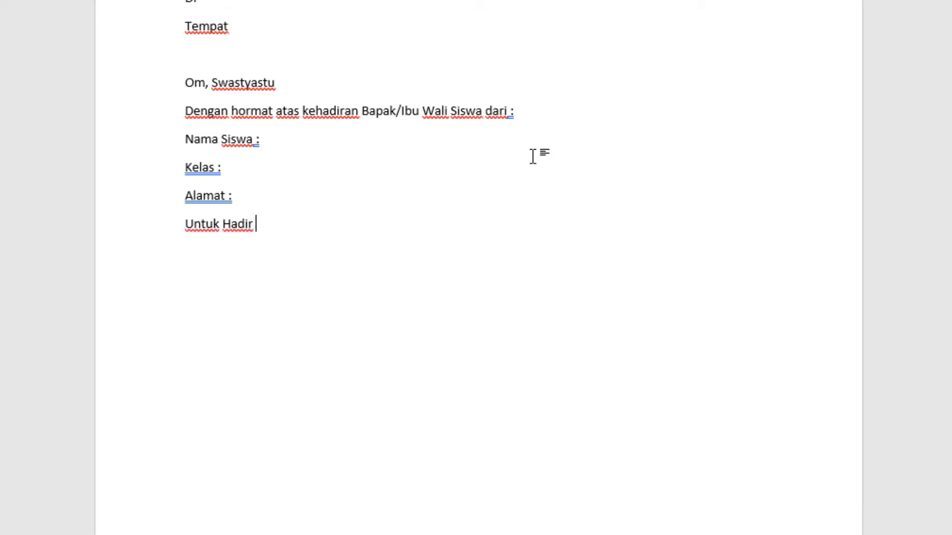
key("BackSpace")
key("BackSpace")
key("BackSpace")
key("BackSpace")
key("BackSpace")
key("BackSpace")
type("hadir dengan ke")
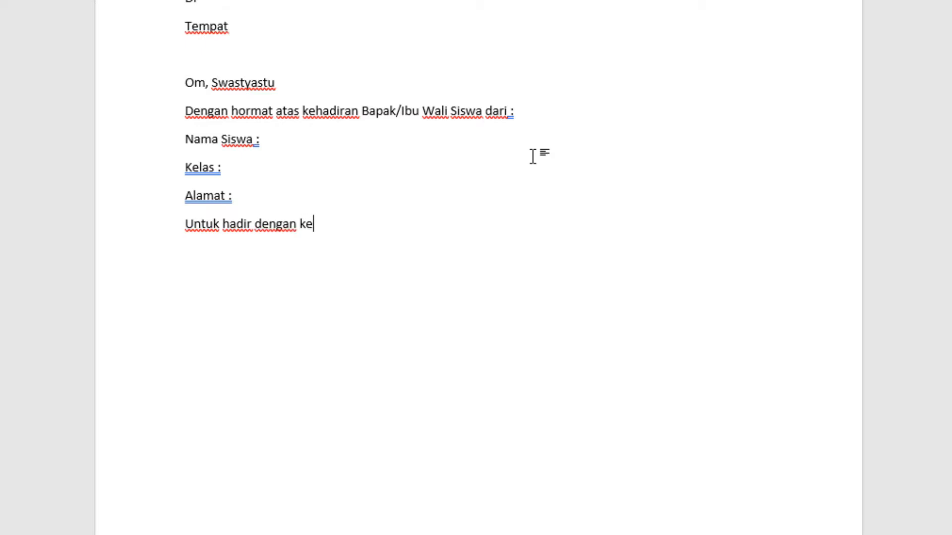
type("tentutan sebagai")
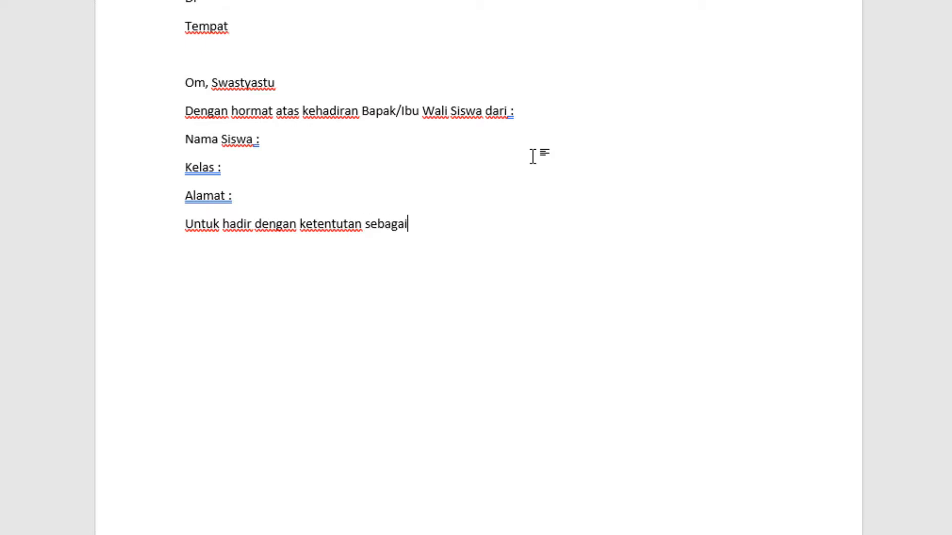
type(" berikut :")
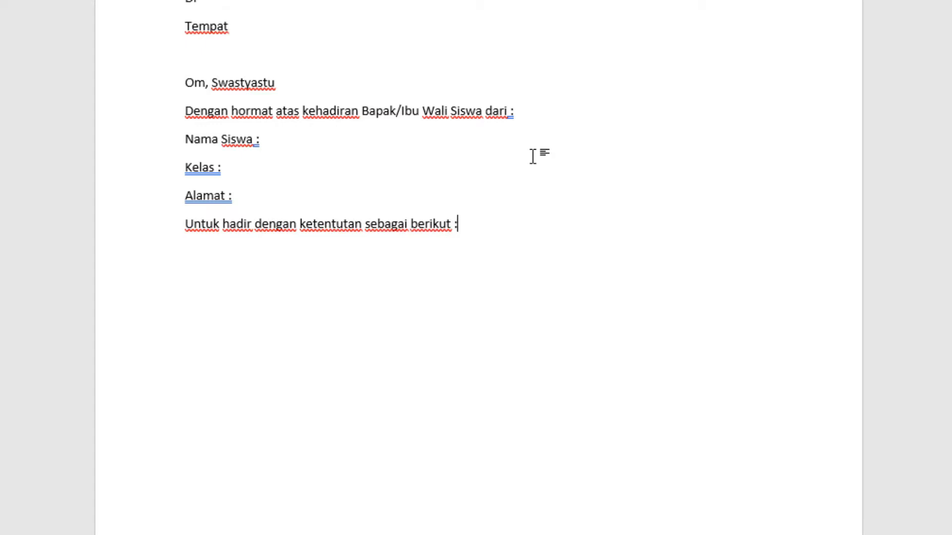
key("Return")
Step: Enter the meeting detail labels "Hari, Tanggal :", "Waktu :" and "Tempat :" on separate lines
type("Hari, Tanggal :")
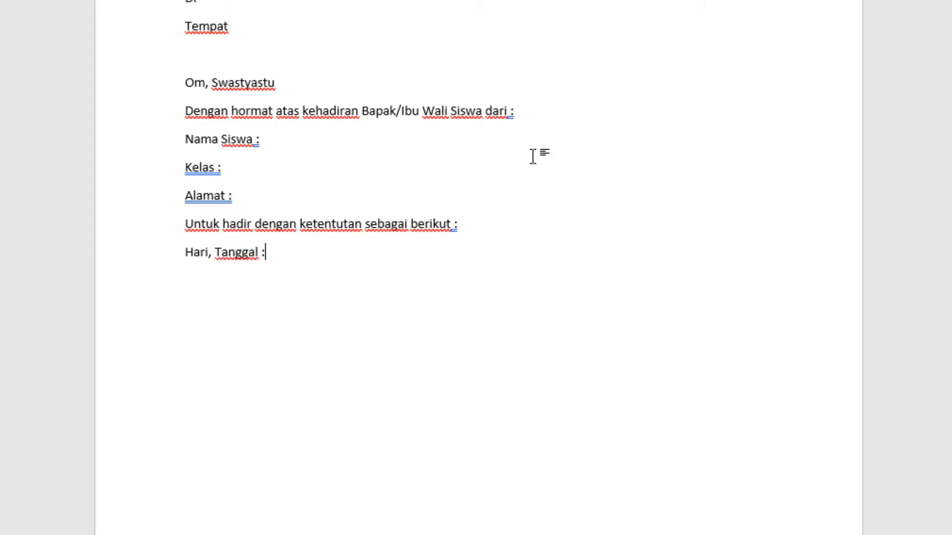
key("Return")
type("Waktu :")
key("Return")
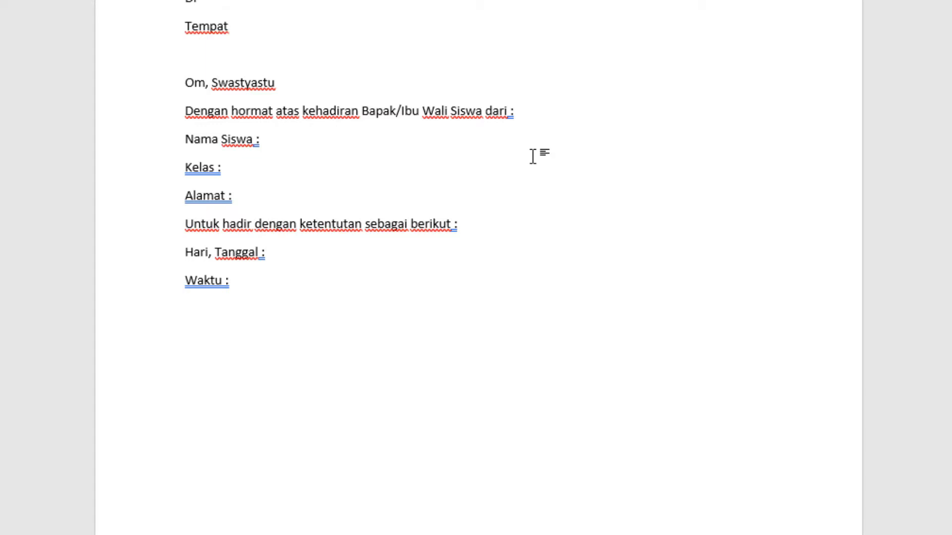
type("Tempatnya")
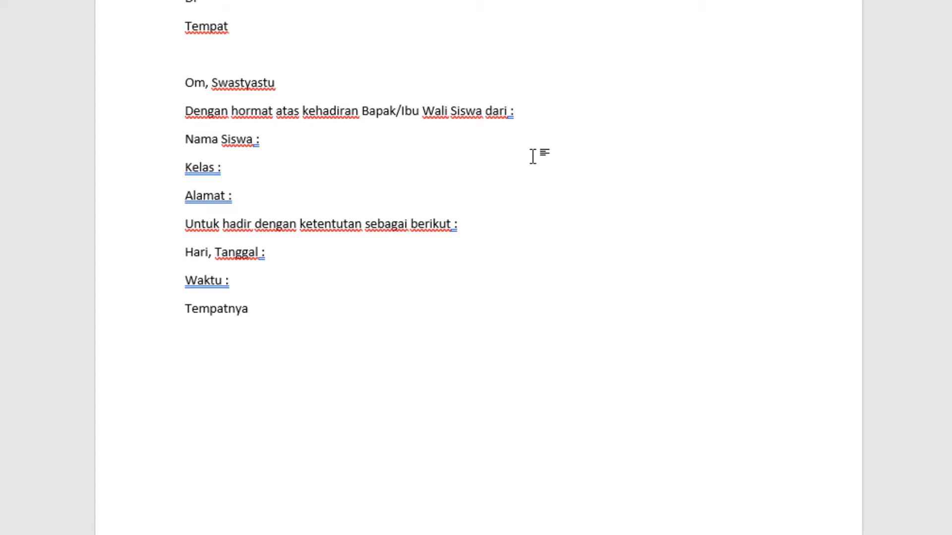
key("BackSpace")
key("BackSpace")
key("BackSpace")
key("Tab")
type(":")
key("Return")
Step: Add the label "Keterangan :" as the last meeting detail and start a new line
type("Ktera")
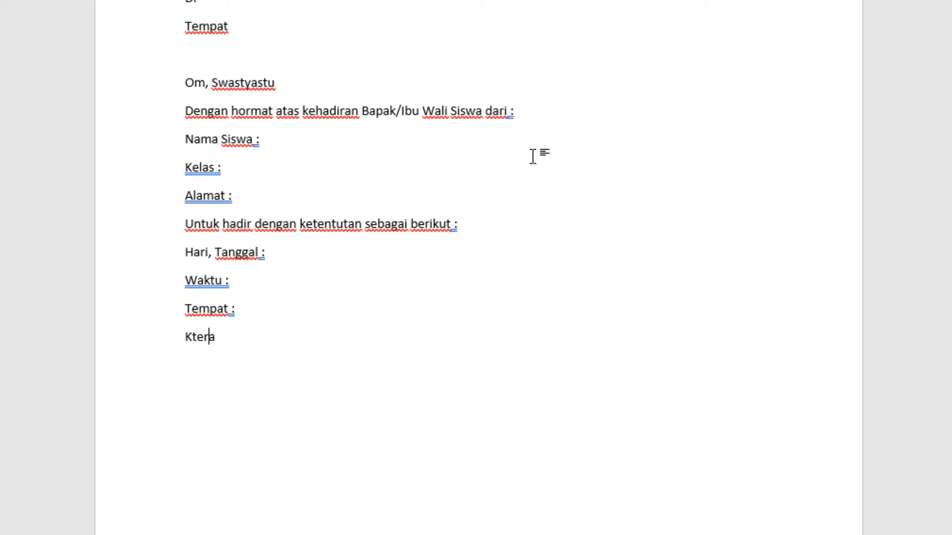
key("BackSpace")
key("BackSpace")
key("BackSpace")
key("BackSpace")
type("eterangan")
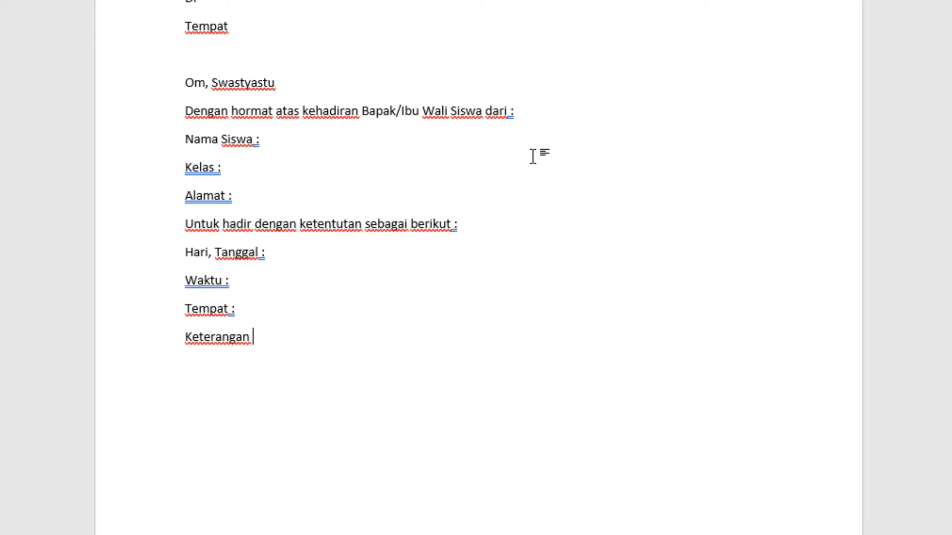
type(" :")
key("Return")
Step: Begin the closing sentence below the meeting details with "Demikian surat ini disampaikan"
type("Demikian")
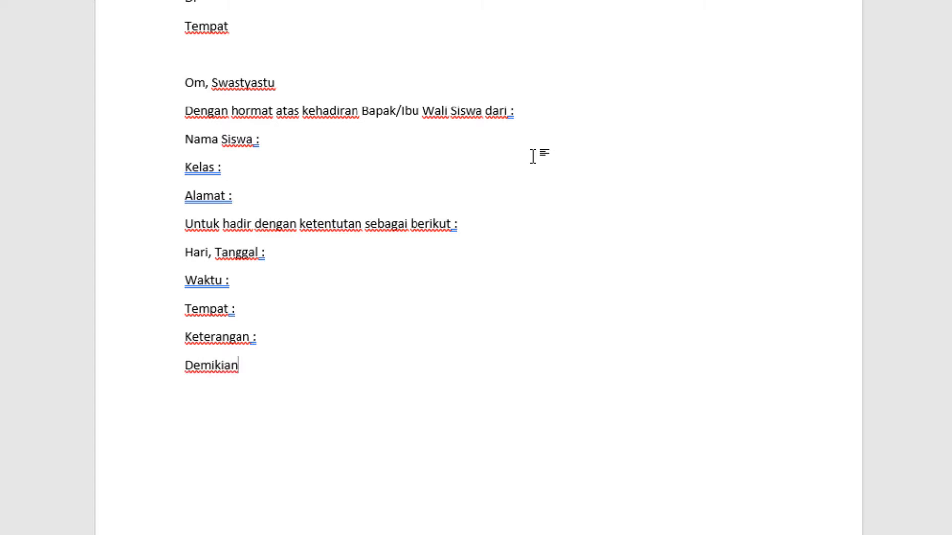
type(" Surat")
key("BackSpace")
key("BackSpace")
key("BackSpace")
key("BackSpace")
key("BackSpace")
key("BackSpace")
type("surat ini ")
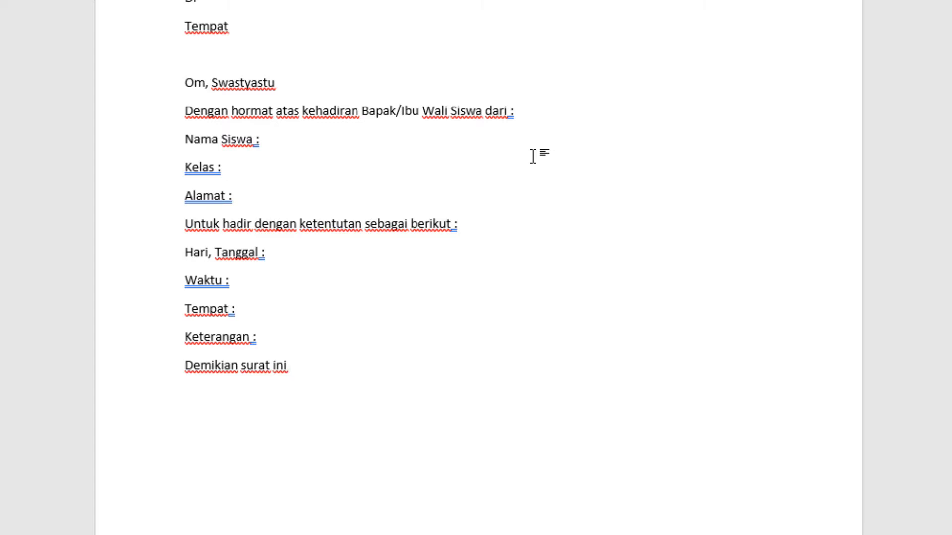
type("disampaika")
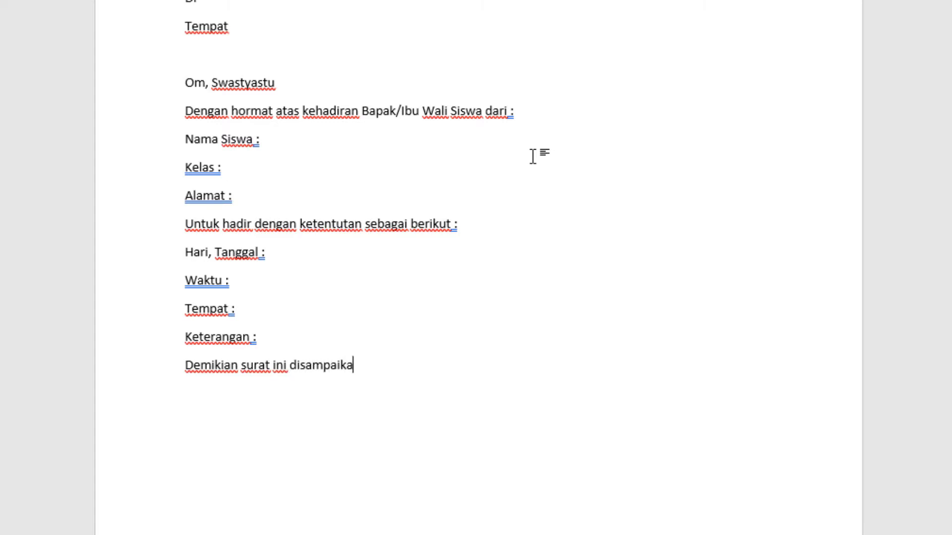
type("n")
key("BackSpace")
Step: Continue the closing sentence with ", atas perhatian dan kehadirannya"
type(", ata")
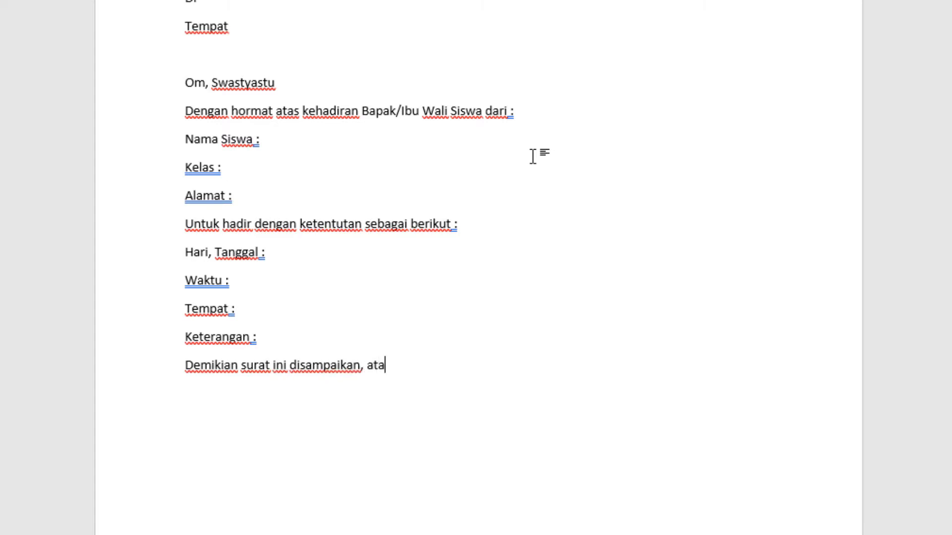
type("s perhatiann")
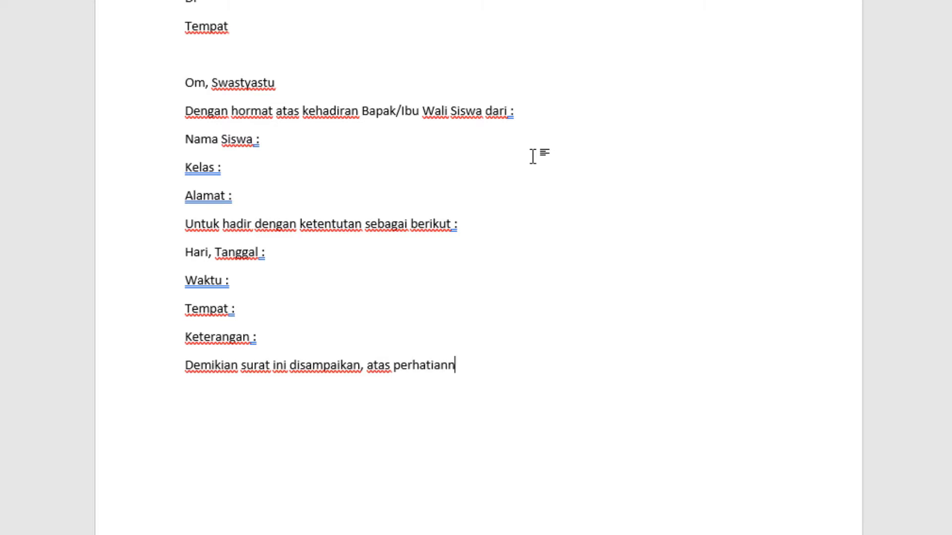
type("ya")
key("BackSpace")
key("BackSpace")
key("BackSpace")
key("BackSpace")
type("dam")
key("BackSpace")
key("BackSpace")
type("n kehad")
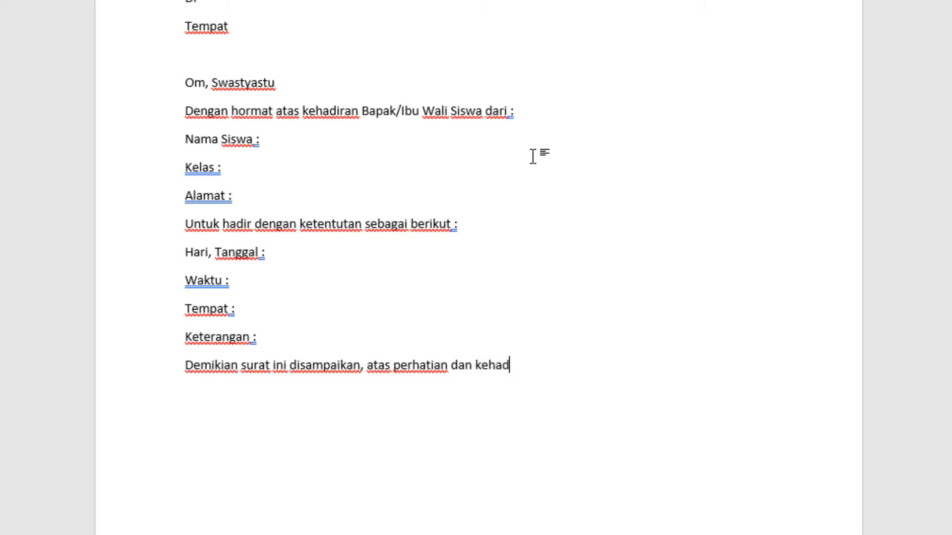
type("irannya")
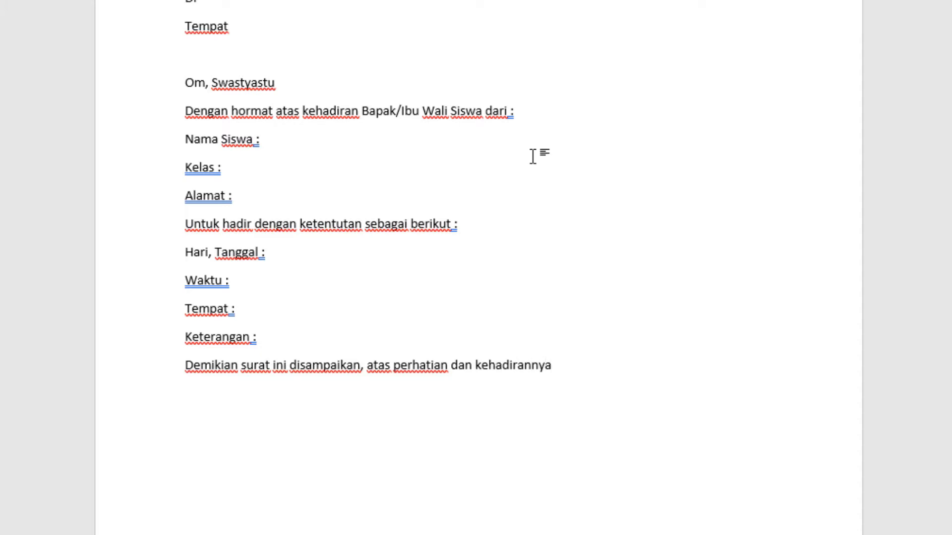
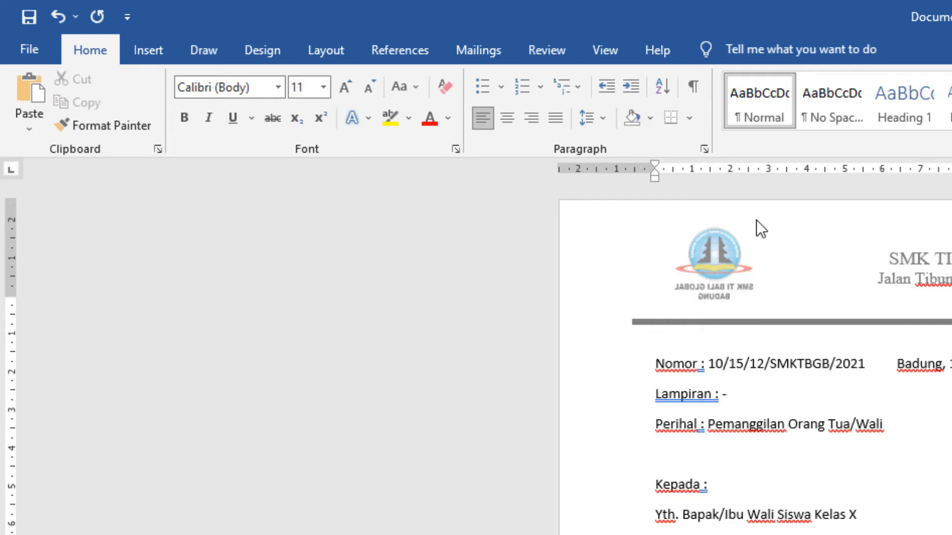
Step: Set a left tab stop at about 2.5 cm for the "Nomor", "Lampiran" and "Perihal" lines
left_click_drag(739, 171, 739, 170)
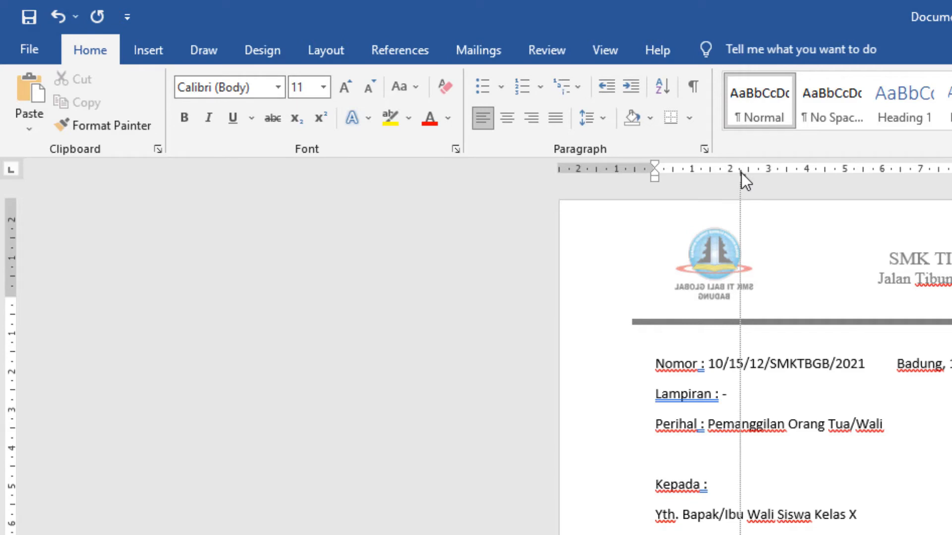
left_click_drag(742, 172, 741, 173)
scroll(741, 172, "down", 4)
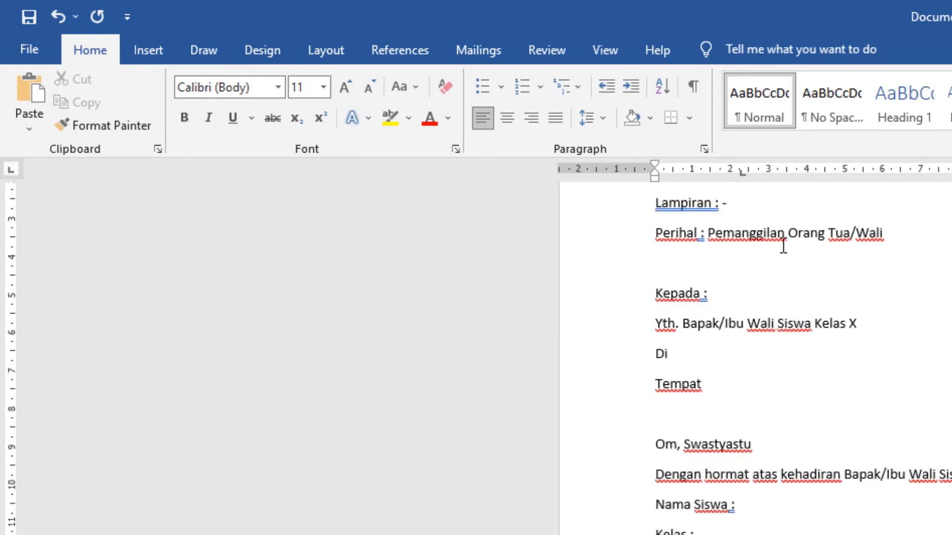
scroll(754, 471, "up", 4)
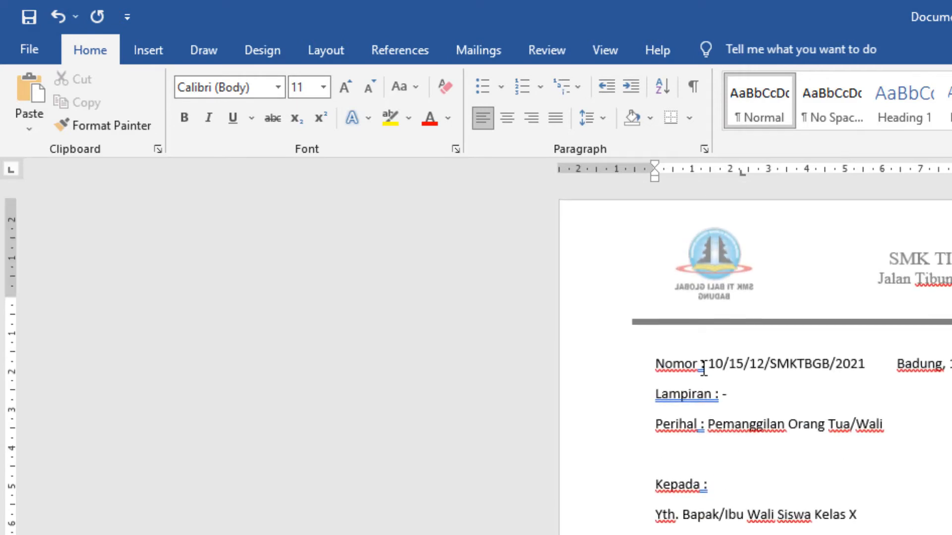
left_click(702, 366)
left_click_drag(656, 367, 894, 436)
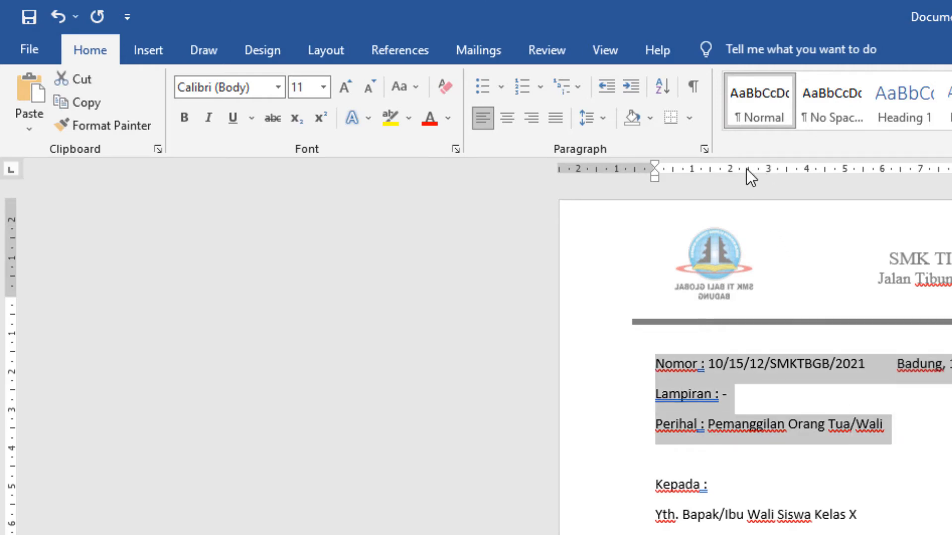
left_click_drag(745, 169, 745, 173)
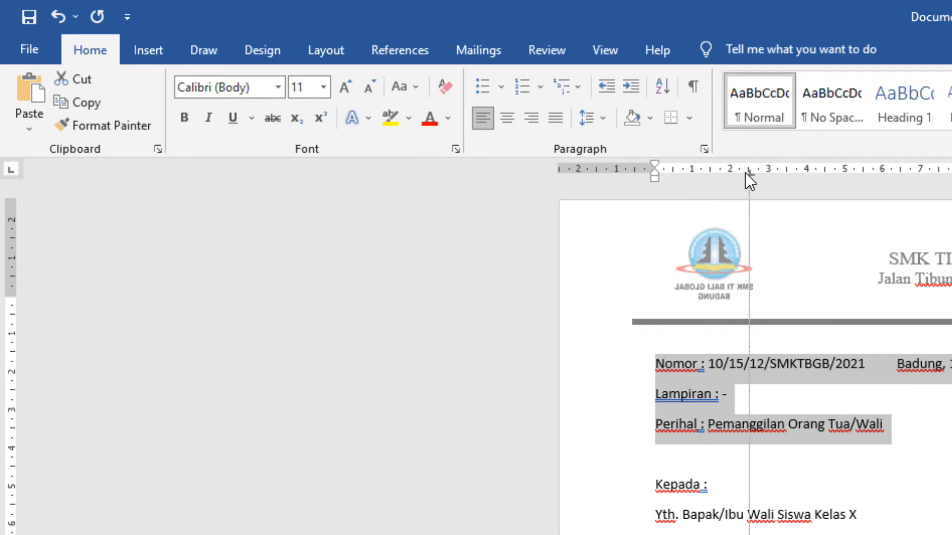
left_click_drag(745, 173, 745, 172)
Step: Move the colons and values of the "Nomor", "Lampiran" and "Perihal" lines to their shared tab stop
left_click(788, 370)
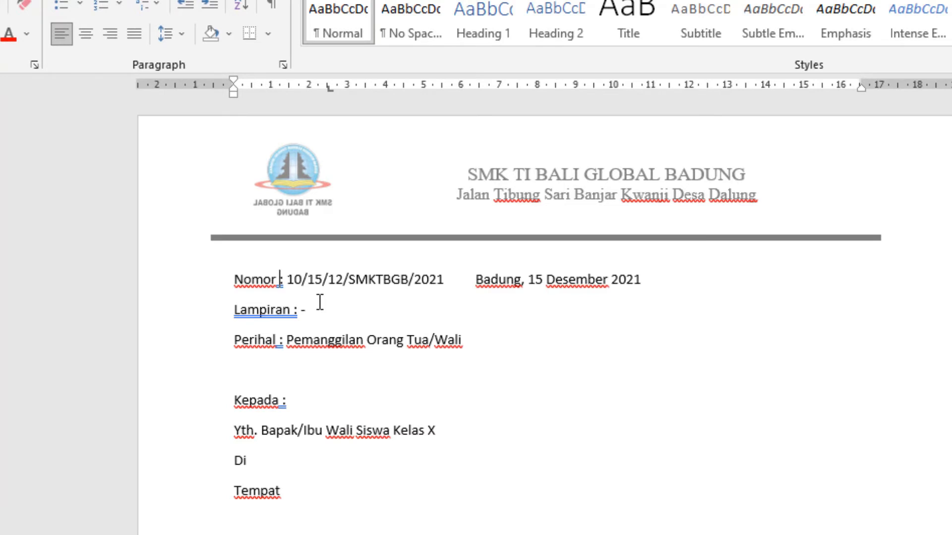
key("Tab")
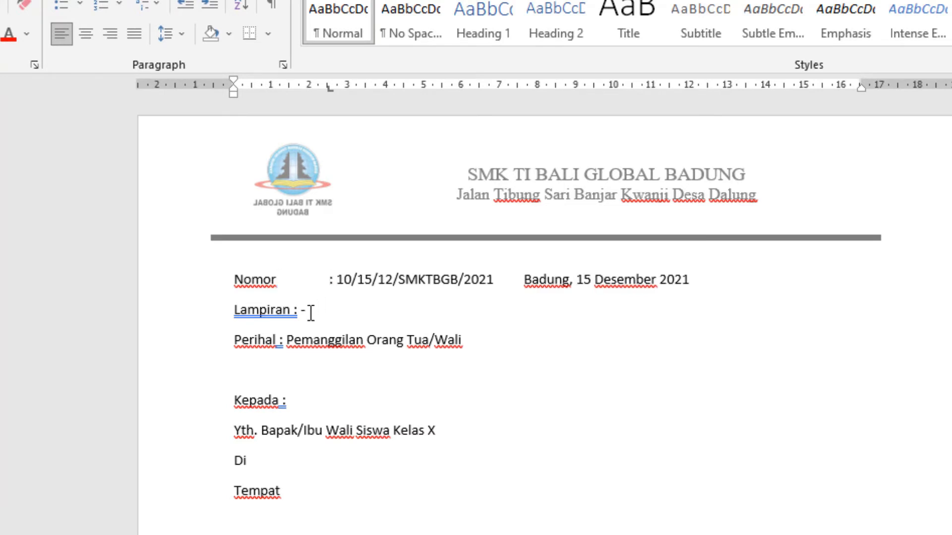
left_click(295, 309)
key("Tab")
left_click(279, 342)
key("Tab")
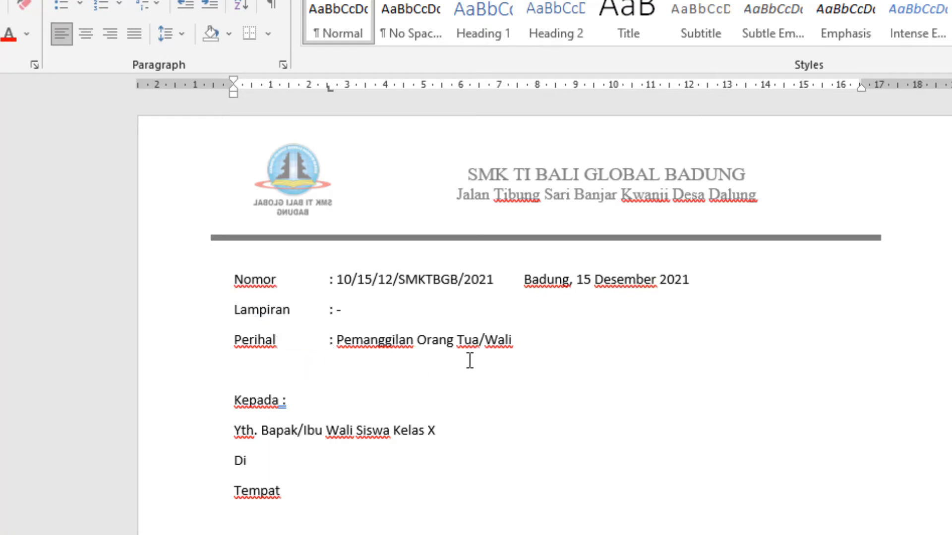
Step: Align the date "Badung, 15 Desember 2021" to a right tab stop at about 16.25 cm and indent the "Kepada :" line to about 12 cm
left_click(524, 280)
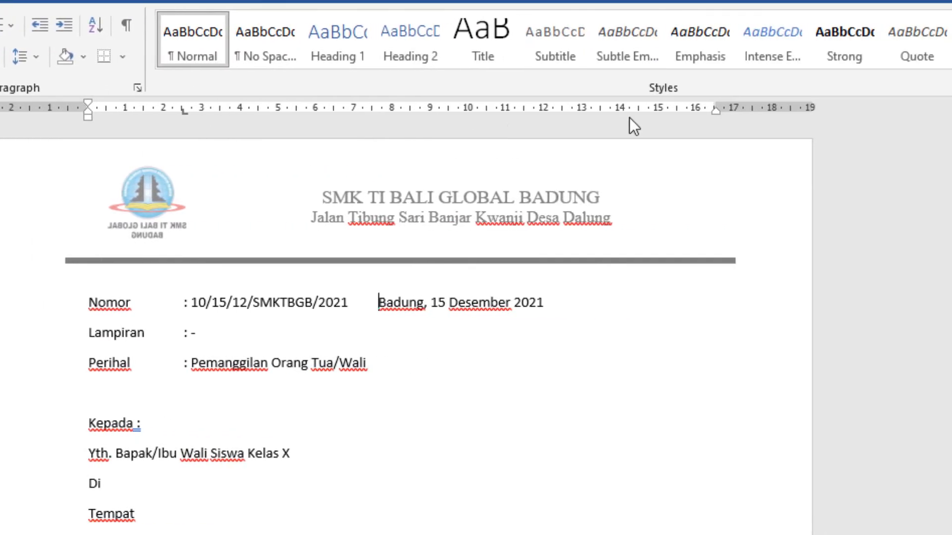
left_click(703, 110)
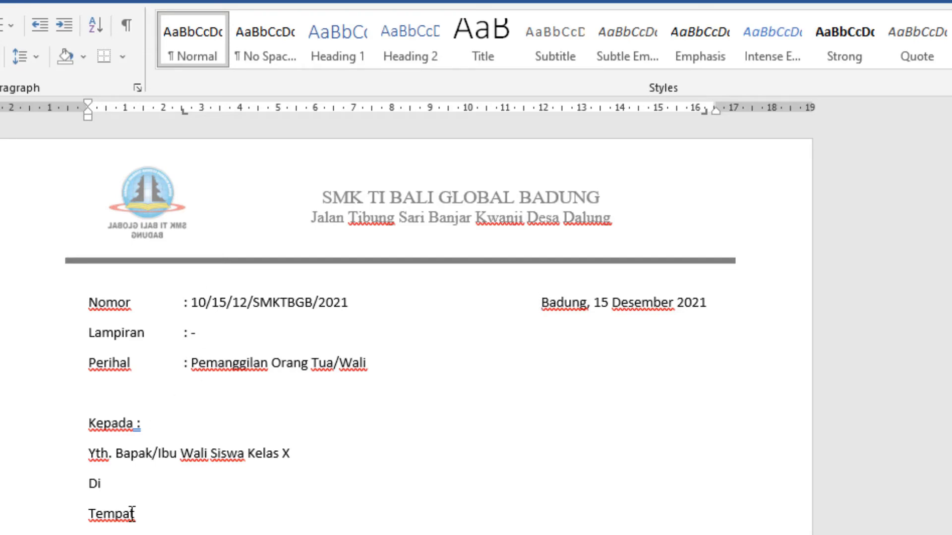
left_click(87, 424)
left_click_drag(91, 120, 545, 170)
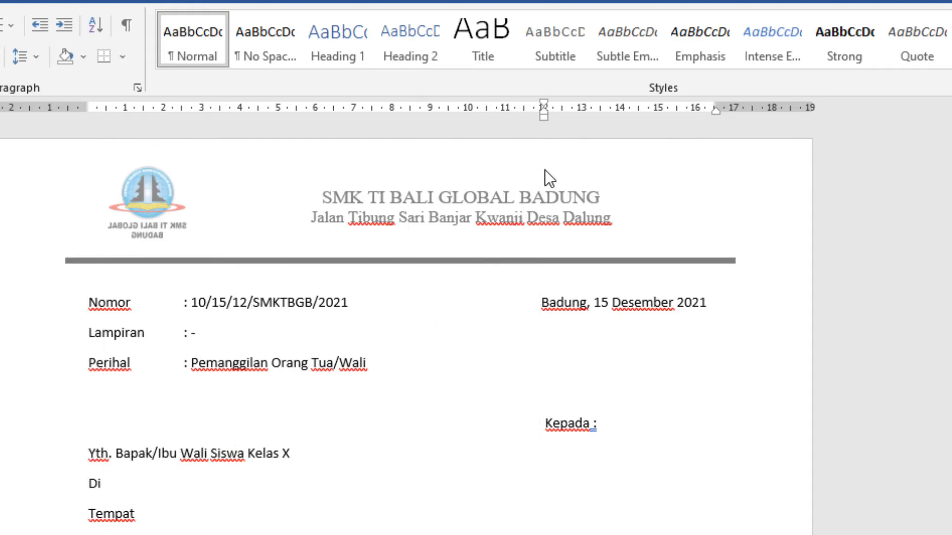
Step: Align the "Yth. Bapak/Ibu Wali Siswa Kelas X" line to a right tab stop at about 16.25 cm
left_click(93, 453)
left_click_drag(700, 112, 708, 112)
key("Tab")
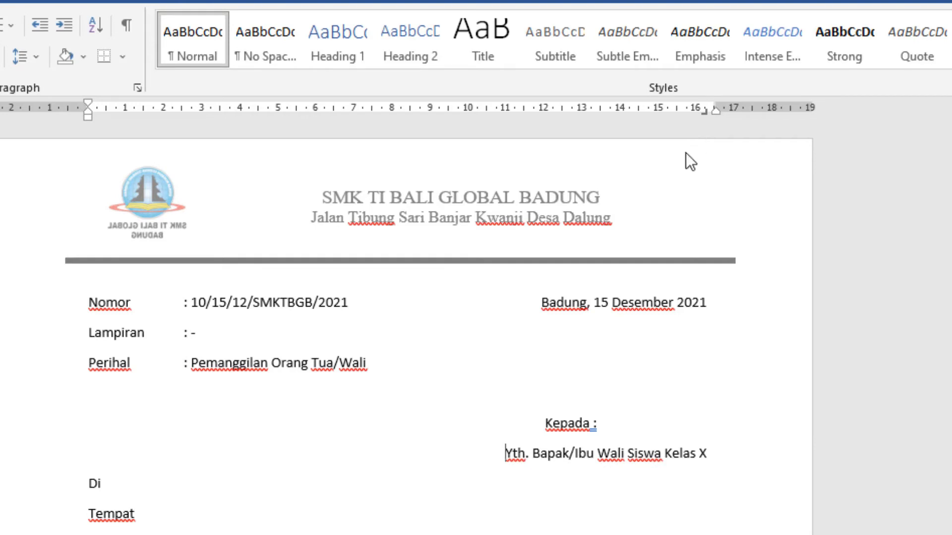
left_click(91, 484)
key("Tab")
key("BackSpace")
key("BackSpace")
key("Return")
left_click_drag(541, 112, 536, 146)
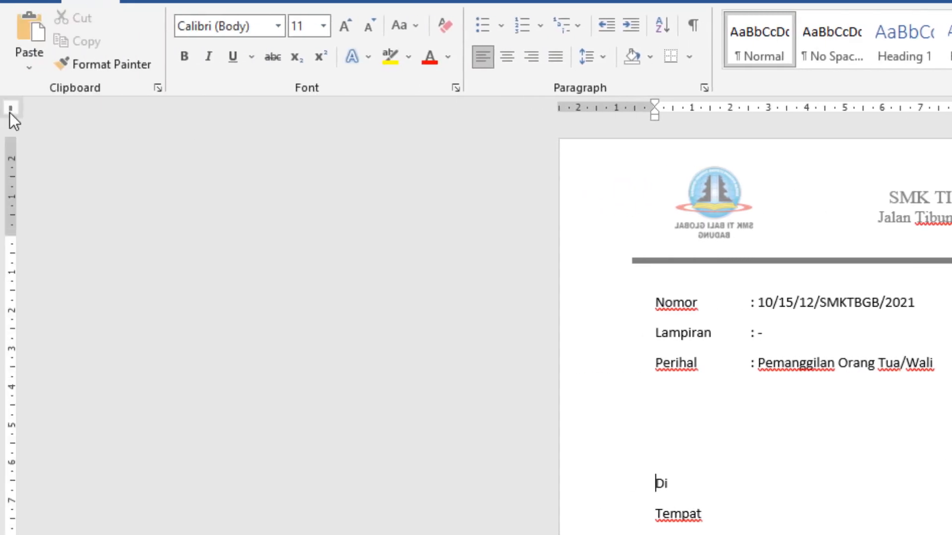
Step: Give the "Di" line a left tab stop at about 10.75 cm and move its text there
left_click(10, 110)
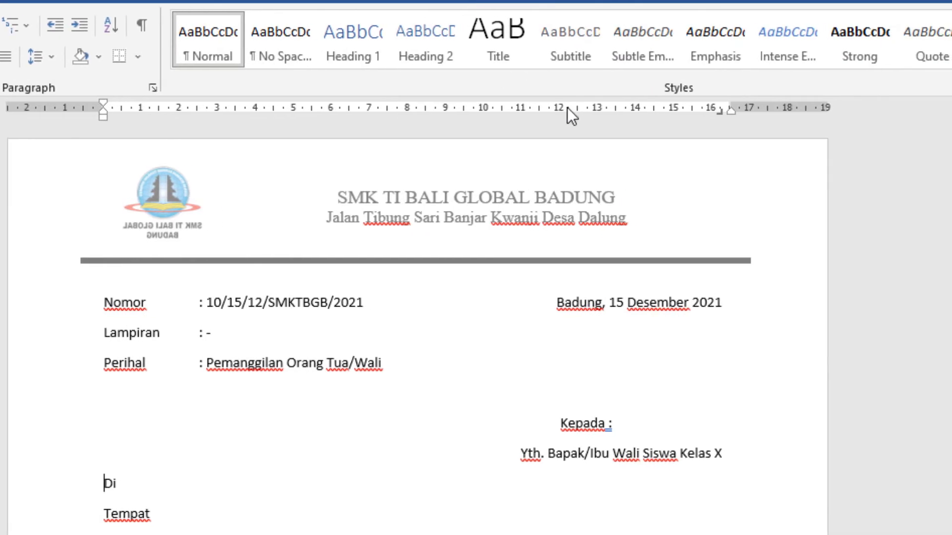
left_click(645, 108)
left_click_drag(546, 108, 512, 111)
key("Tab")
Step: Make the "Tempat" line take over the tab stop of the "Di" line and align it beneath "Di"
left_click(101, 513)
key("BackSpace")
key("Return")
key("Tab")
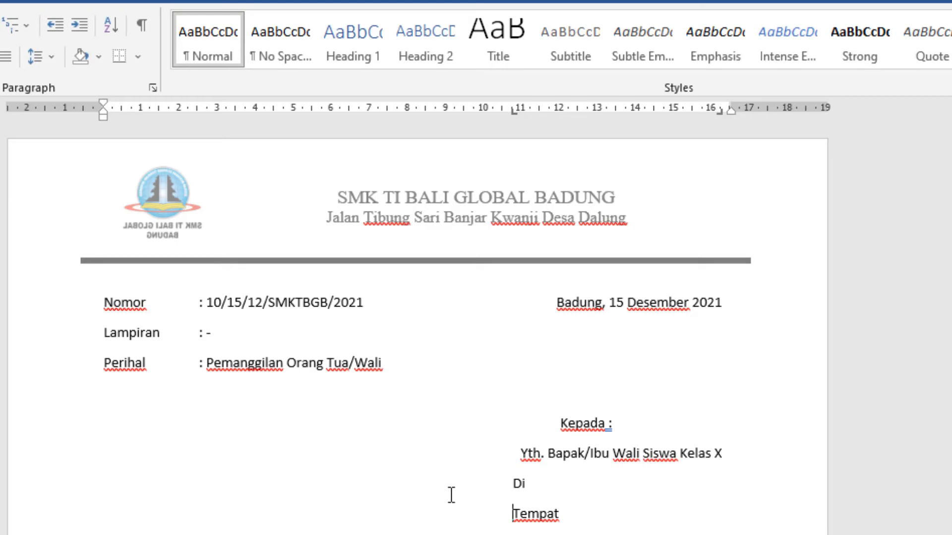
key("BackSpace")
key("BackSpace")
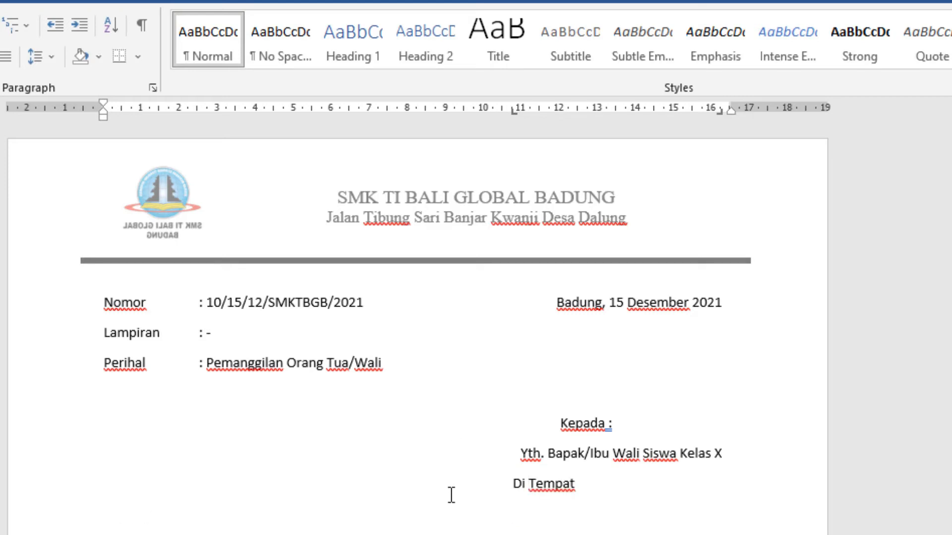
key("Return")
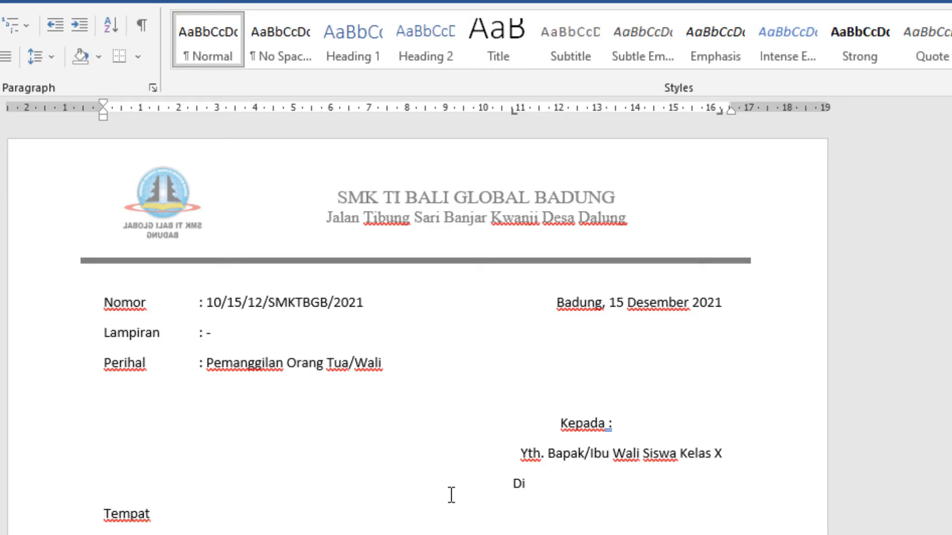
key("Tab")
Step: Align the "Yth. Bapak/Ibu Wali Siswa Kelas X" and "Kepada :" lines with "Di" at about 10.75 cm
left_click(523, 461)
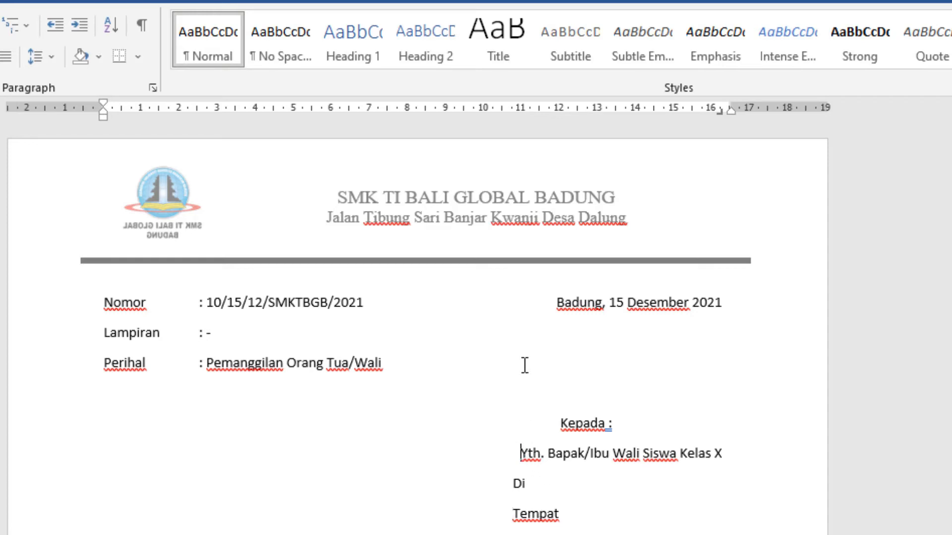
left_click_drag(721, 114, 726, 148)
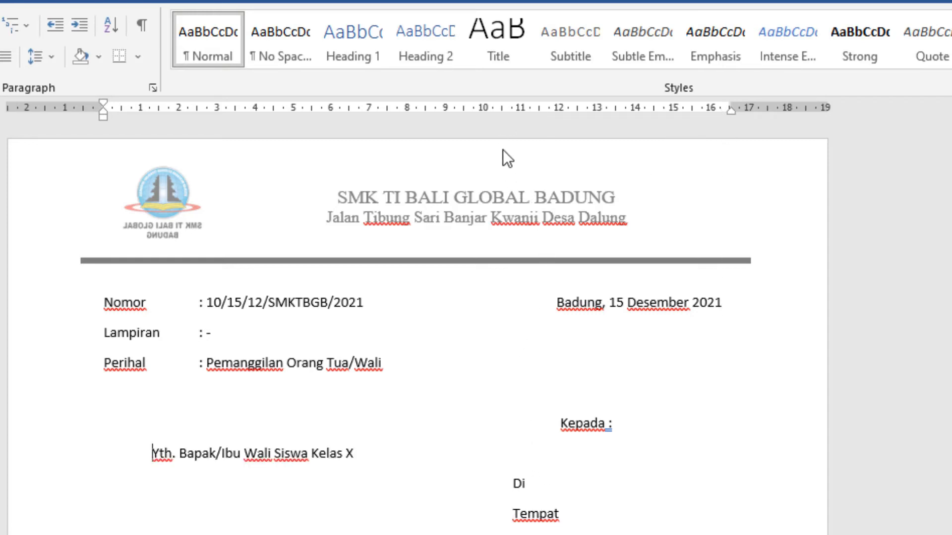
left_click_drag(519, 108, 518, 147)
left_click(556, 419)
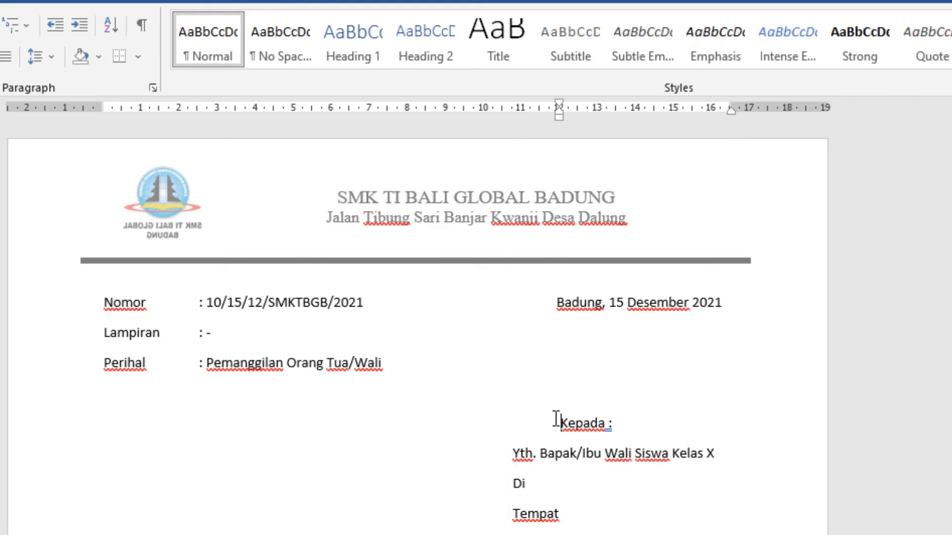
left_click_drag(560, 118, 511, 117)
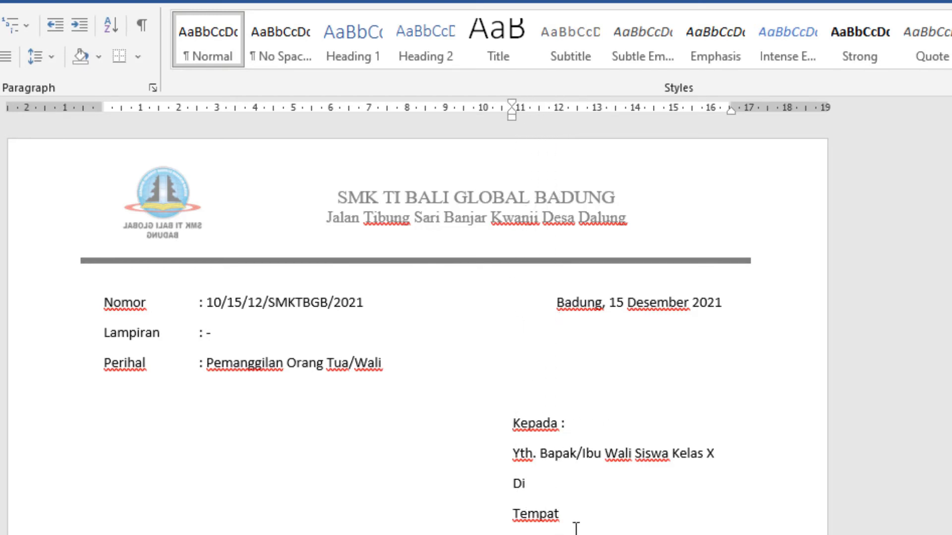
Step: Shift "Tempat" slightly further in than "Di" by moving its tab stop to about 11.25 cm
left_click(529, 513)
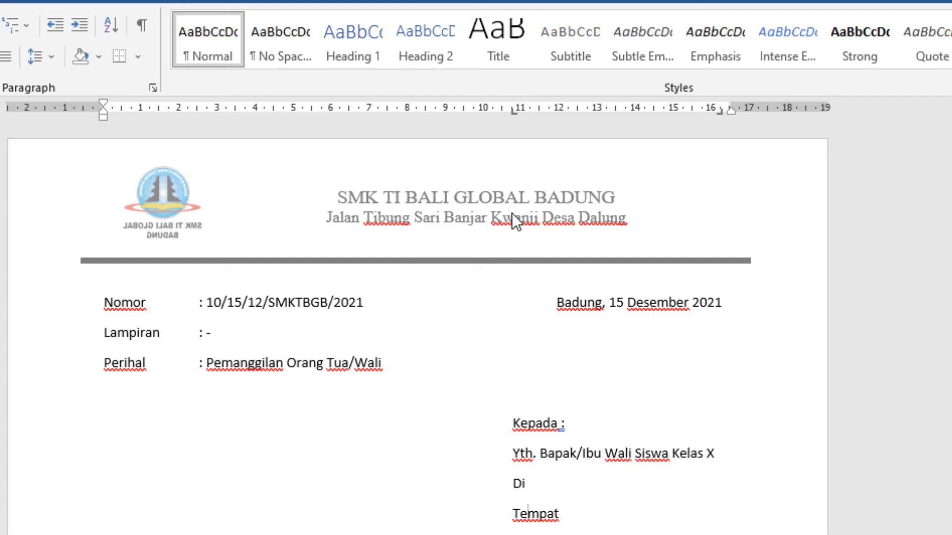
left_click_drag(512, 111, 531, 115)
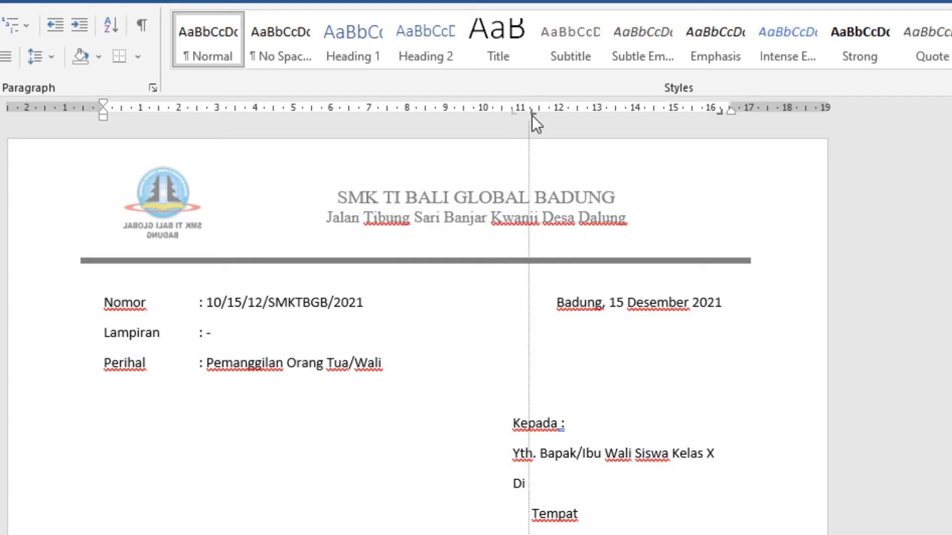
scroll(417, 322, "down", 3)
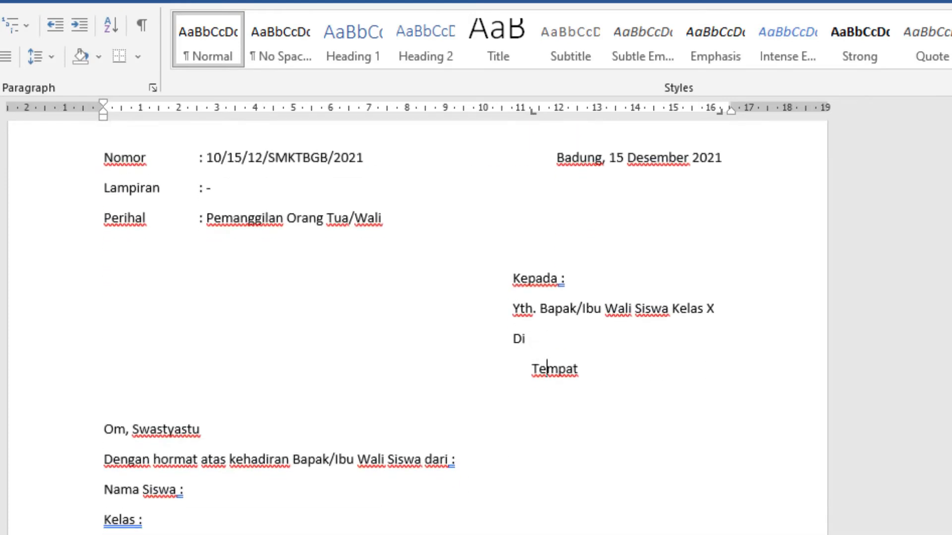
scroll(216, 421, "up", 3)
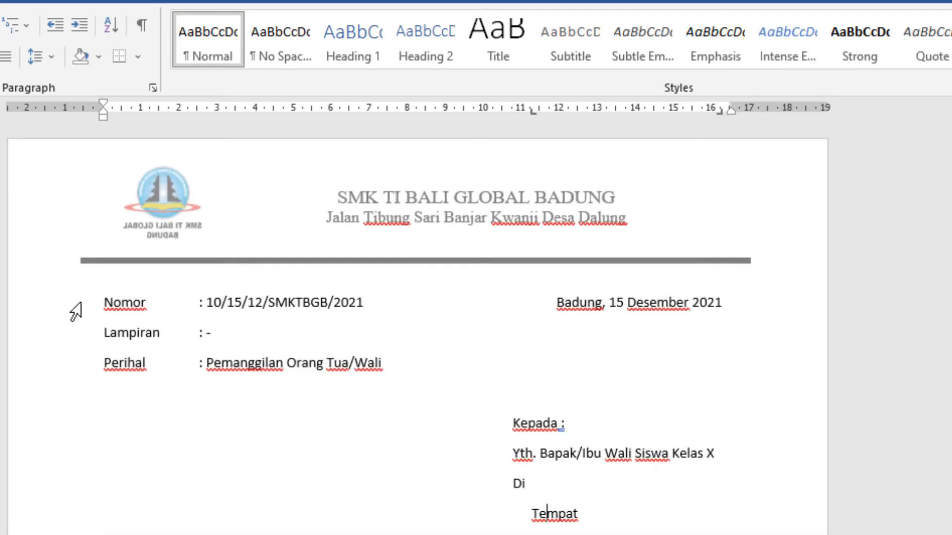
Step: Format the letter text from "Nomor" downward in Times New Roman at size 12
left_click_drag(99, 304, 555, 534)
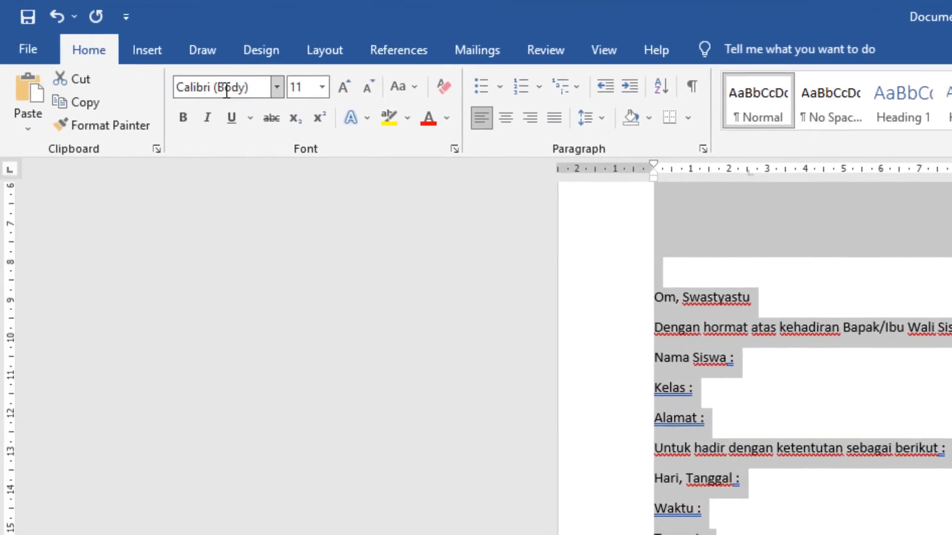
left_click(248, 93)
left_click(274, 88)
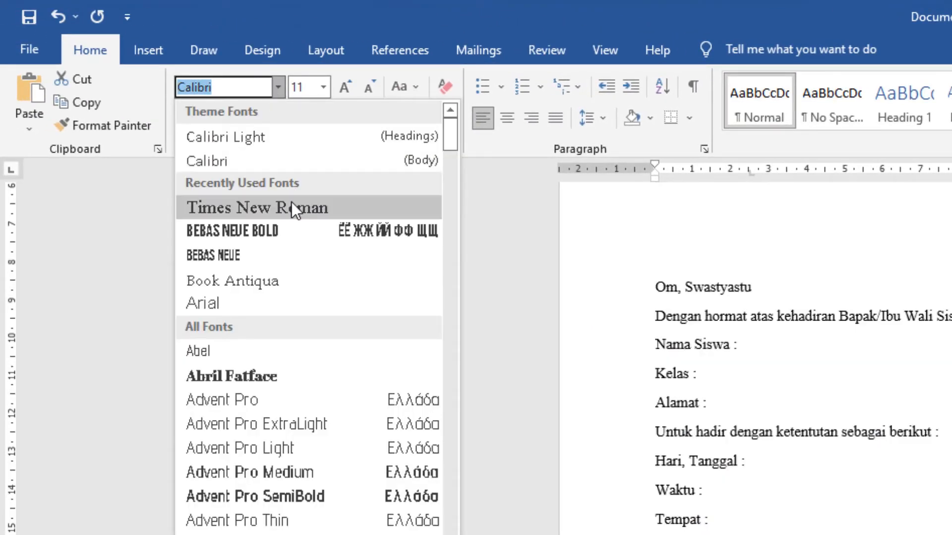
left_click(291, 204)
left_click(321, 89)
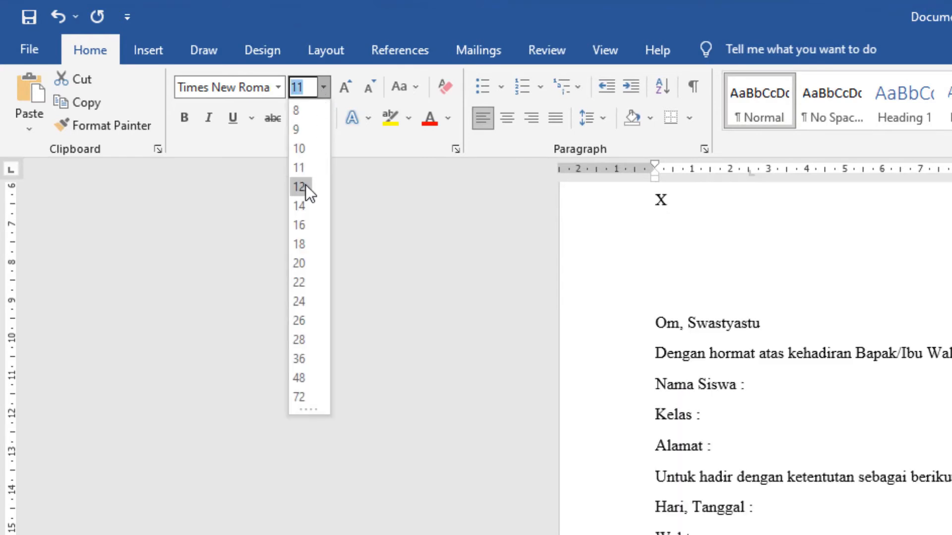
left_click(306, 184)
scroll(899, 505, "up", 10)
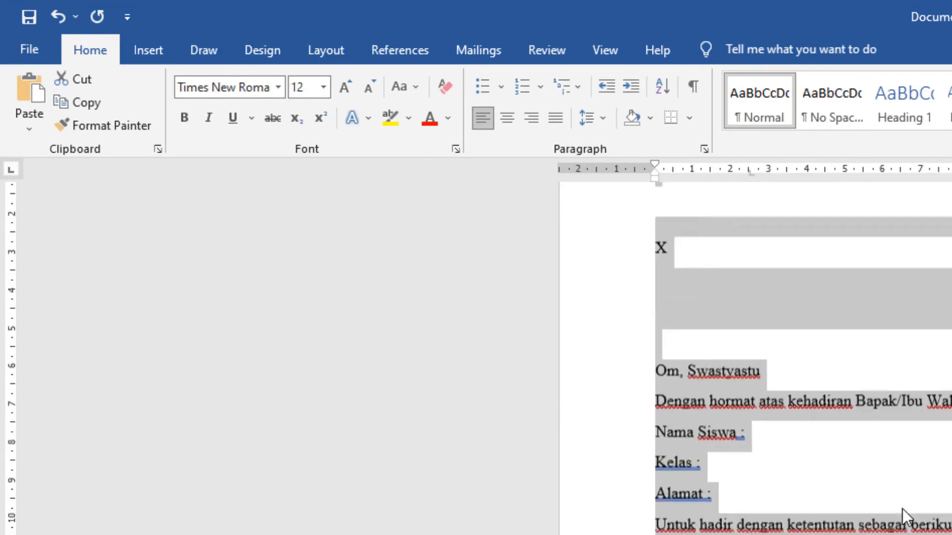
Step: Delete the "X" that wrapped onto a separate line after "Yth. Bapak/Ibu Wali Siswa Kelas"
left_click(907, 518)
scroll(909, 517, "down", 3)
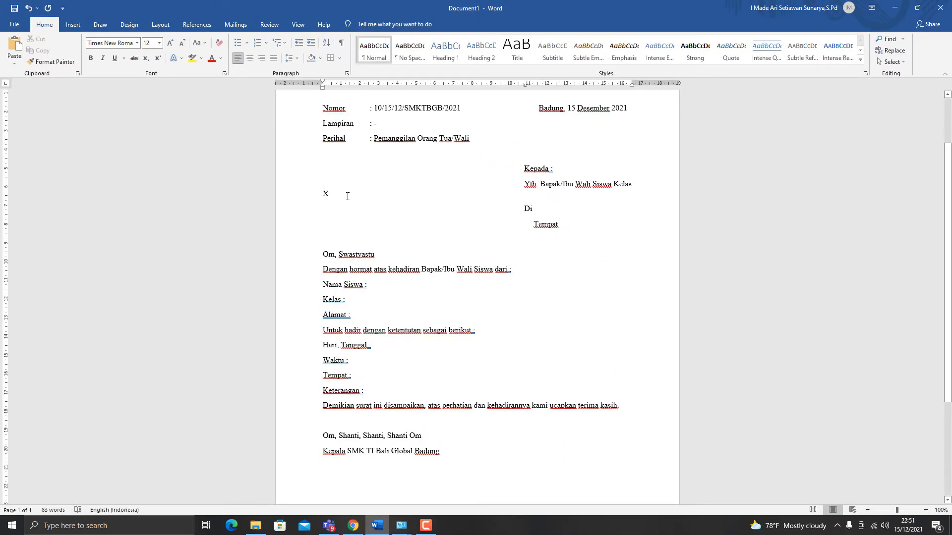
key("BackSpace")
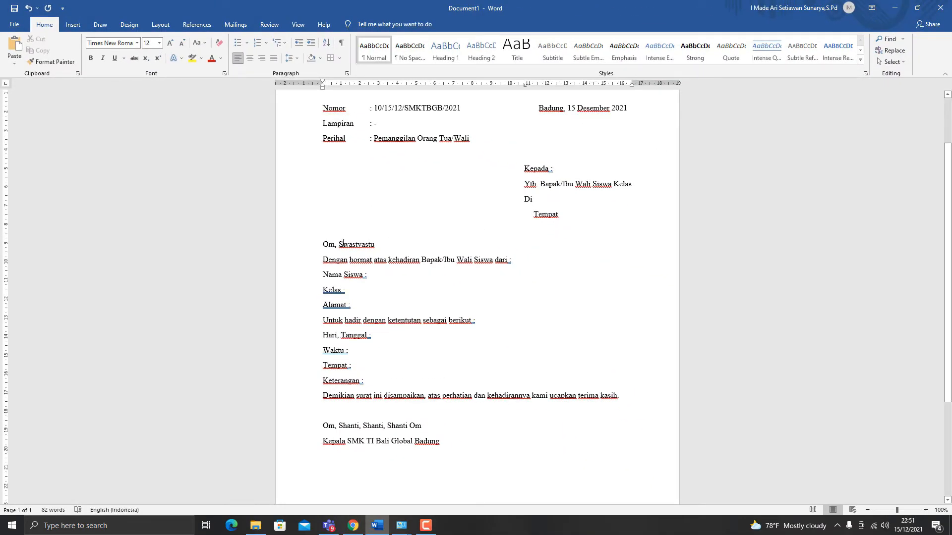
Step: Make the greeting "Om, Swastyastu" bold and indent the opening sentence beneath it by about 1 cm
left_click_drag(383, 247, 314, 245)
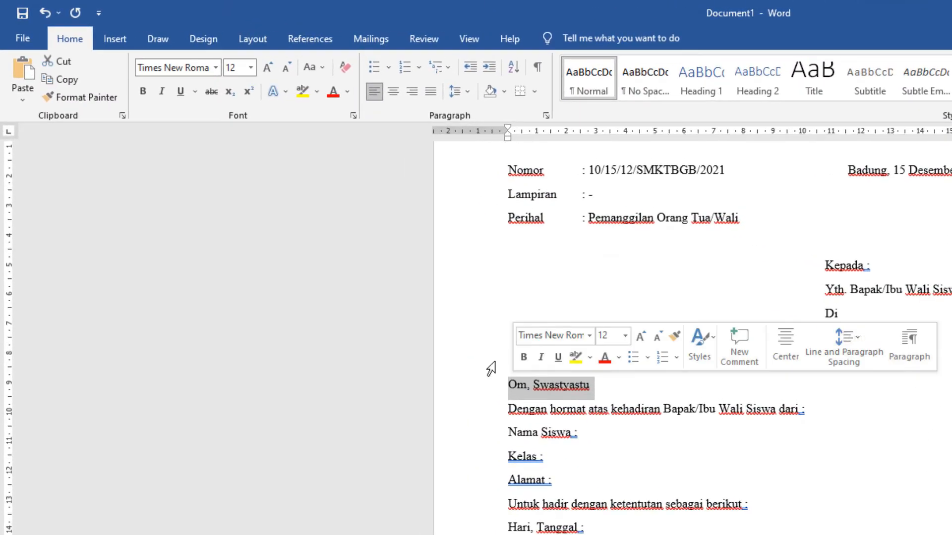
left_click(143, 92)
left_click(509, 408)
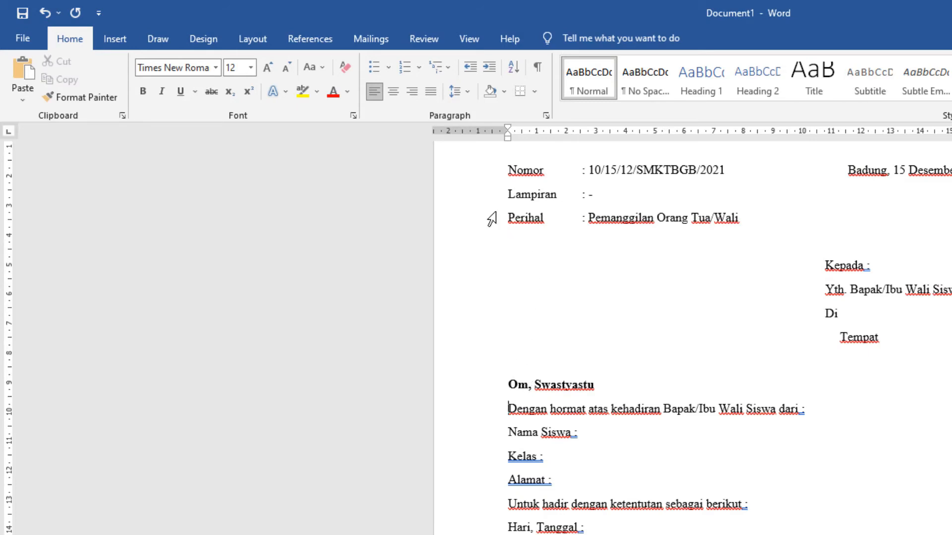
left_click_drag(506, 140, 538, 142)
Step: Set a left tab stop at about 3 cm on the "Nama Siswa" line and move its colon there
left_click(588, 436)
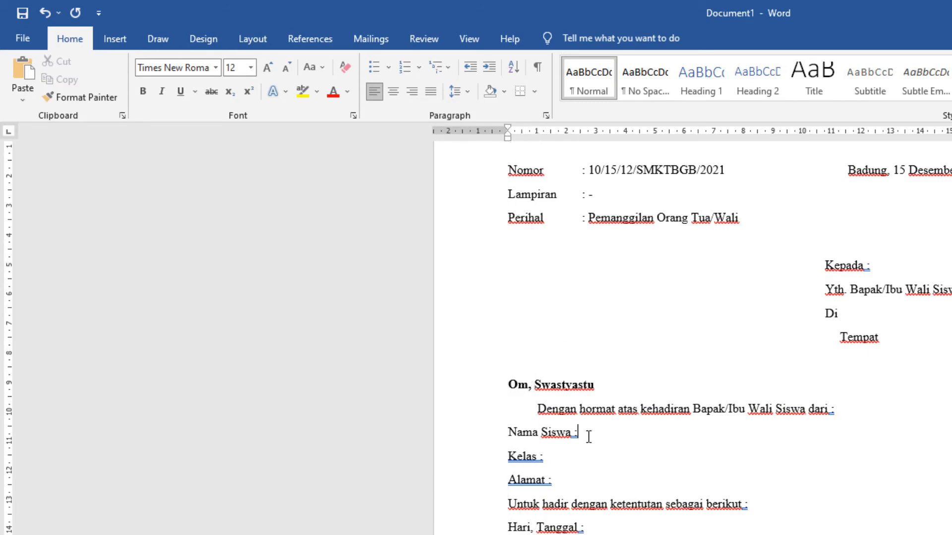
scroll(589, 436, "down", 2)
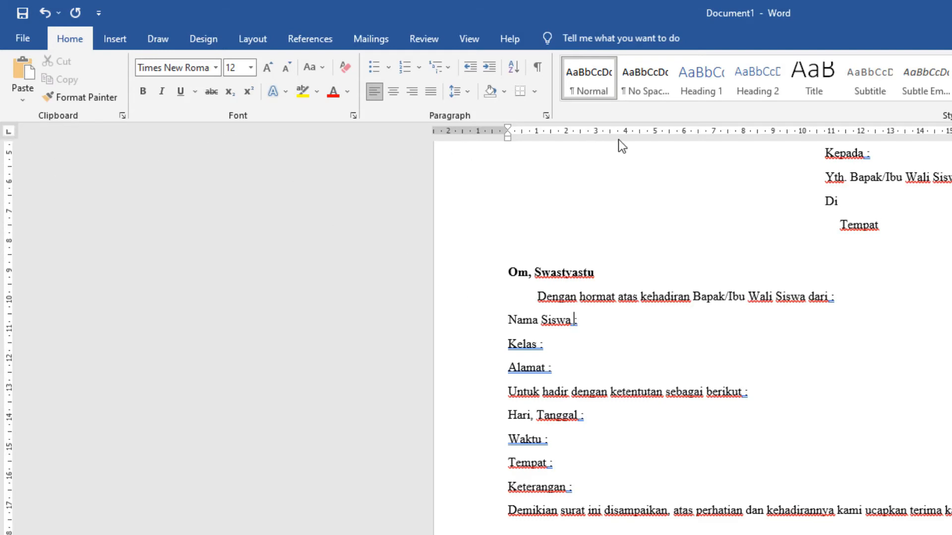
left_click_drag(612, 135, 597, 136)
left_click(572, 320)
key("Tab")
Step: Make the "Kelas" line take over the "Nama Siswa" tab stop and align its colon to it
left_click(505, 346)
key("BackSpace")
key("Return")
key("Right")
key("Right")
key("Right")
key("Right")
key("Right")
key("Right")
key("Tab")
Step: Align the colon of the "Alamat" line with those of "Nama Siswa" and "Kelas", using the same tab stop
key("Down")
key("Left")
key("Left")
key("Left")
key("BackSpace")
key("ctrl+z")
key("Right")
key("Right")
key("Right")
key("Right")
key("Right")
key("Right")
key("Tab")
Step: Set a left tab stop at about 2.8 cm on the four lines from "Hari, Tanggal" to "Keterangan"
scroll(521, 386, "down", 2)
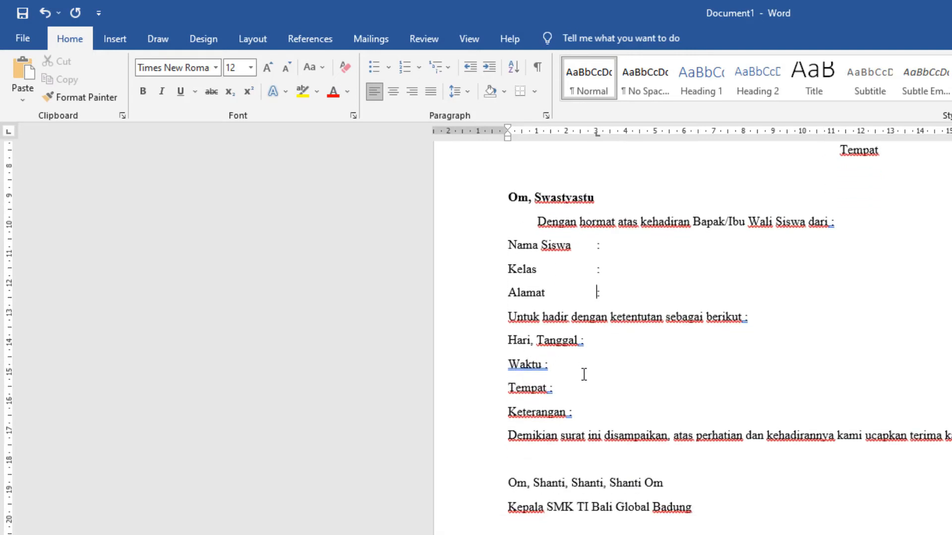
left_click_drag(575, 412, 515, 342)
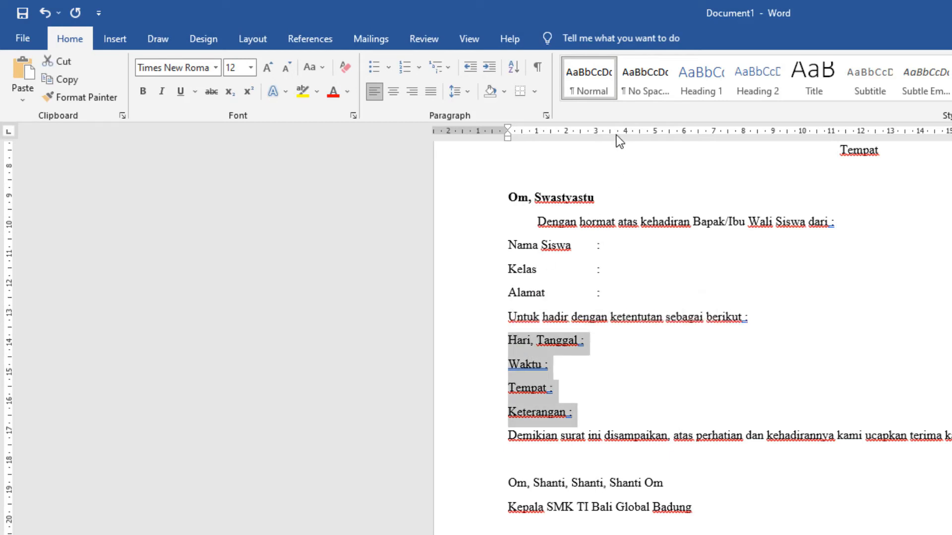
left_click_drag(617, 135, 589, 135)
left_click(583, 340)
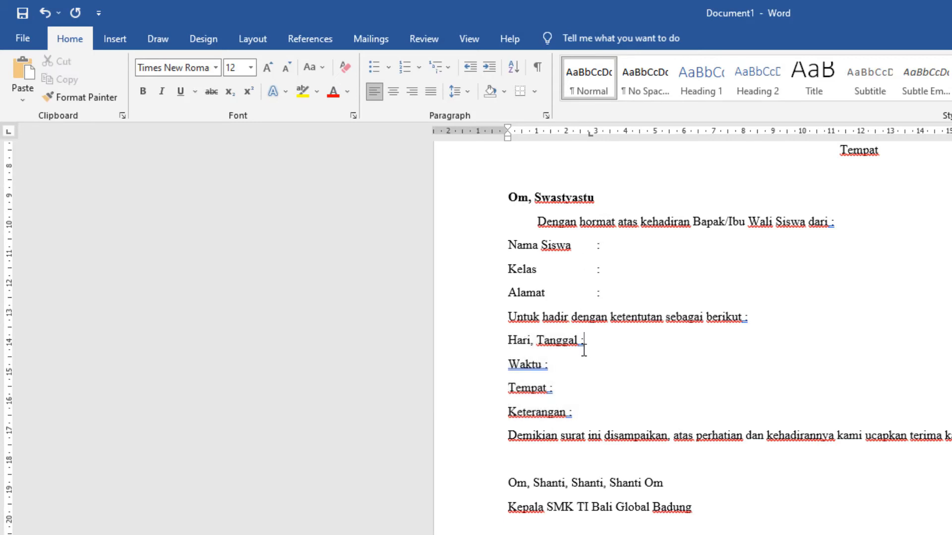
key("Tab")
key("ctrl+z")
Step: Tab the colon of the "Hari, Tanggal" line across and shift that line's tab stop to about 3 cm
left_click_drag(575, 415, 507, 341)
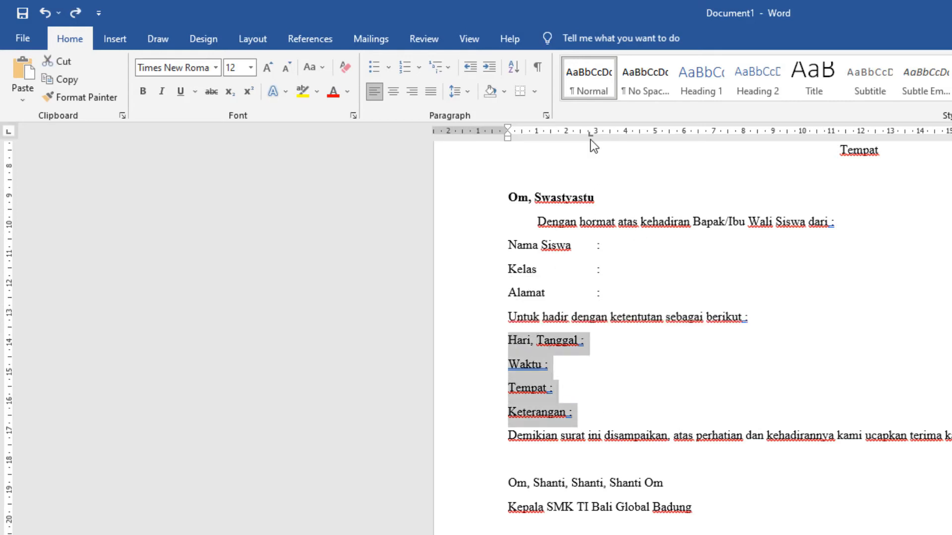
left_click_drag(589, 135, 596, 143)
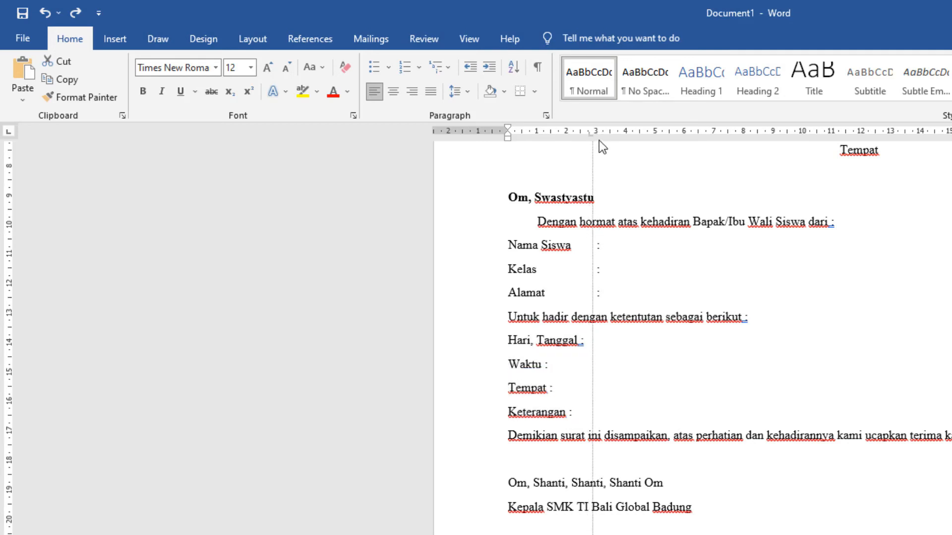
left_click_drag(600, 134, 592, 133)
left_click(582, 341)
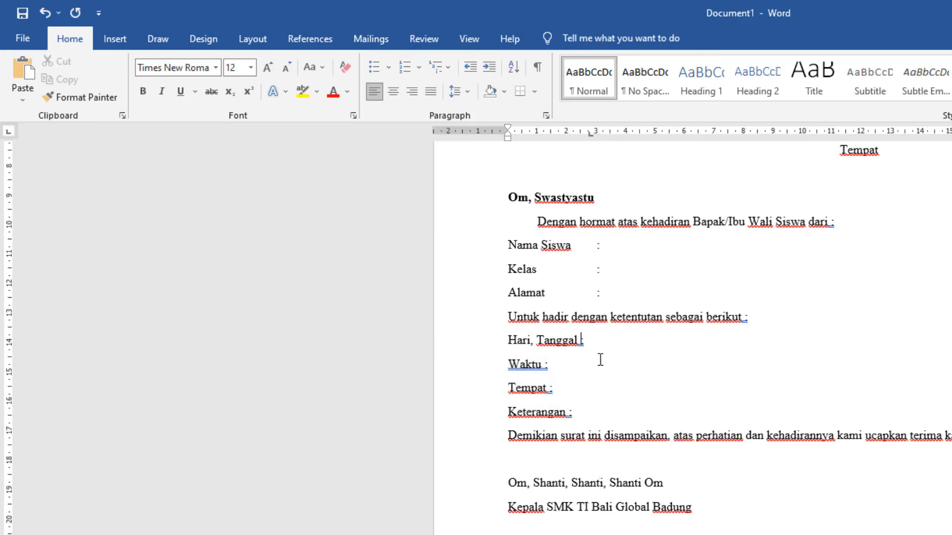
key("Tab")
key("Tab")
key("BackSpace")
left_click_drag(590, 133, 597, 133)
Step: Apply the 3 cm tab stop to the lines from "Hari, Tanggal" to "Keterangan" and align the "Waktu" colon to it
left_click(542, 366)
left_click_drag(509, 342, 601, 414)
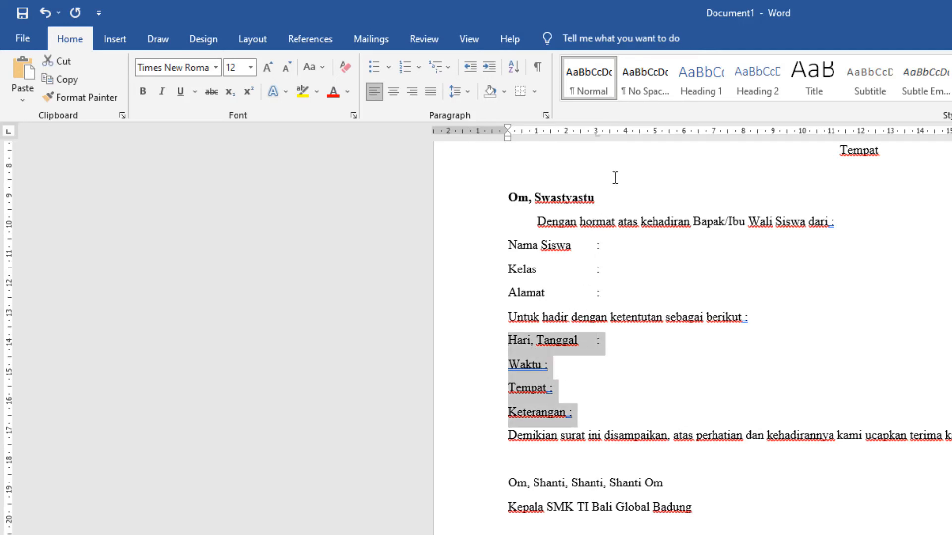
left_click_drag(596, 132, 596, 133)
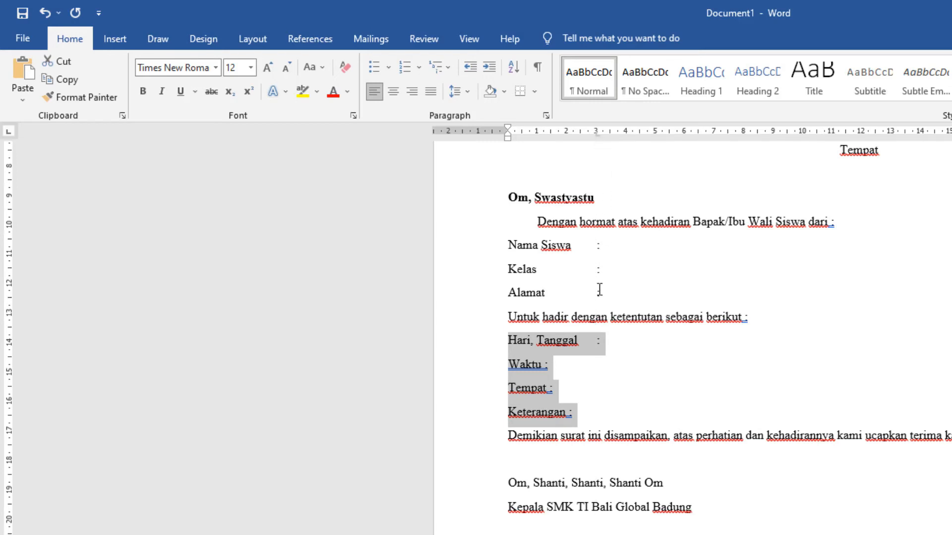
left_click(545, 366)
key("Tab")
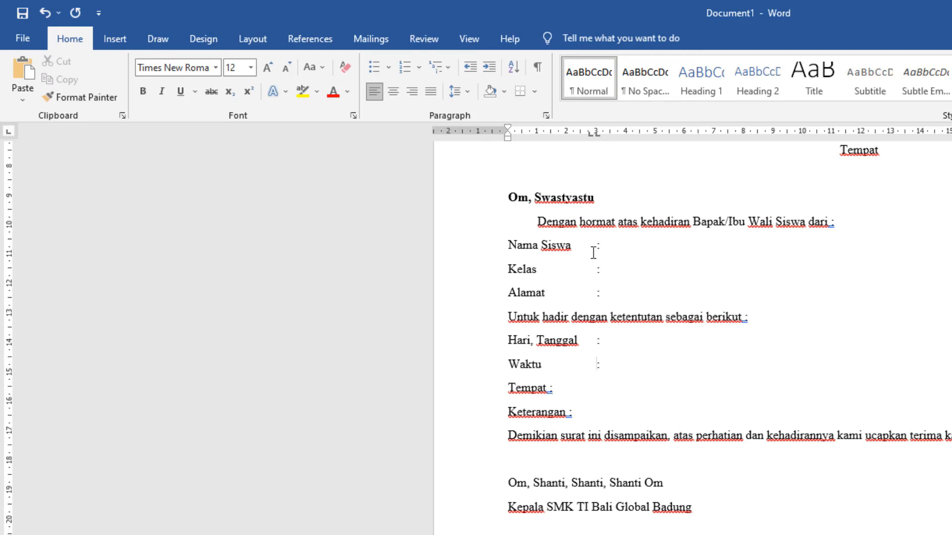
Step: Align the colons of the "Tempat" and "Keterangan" lines with those of the lines above
left_click(548, 388)
key("Tab")
key("BackSpace")
key("BackSpace")
left_click(566, 414)
key("Tab")
key("End")
Step: Insert a blank line between the "Keterangan" line and the closing sentence "Demikian surat ini disampaikan"
scroll(710, 389, "down", 1)
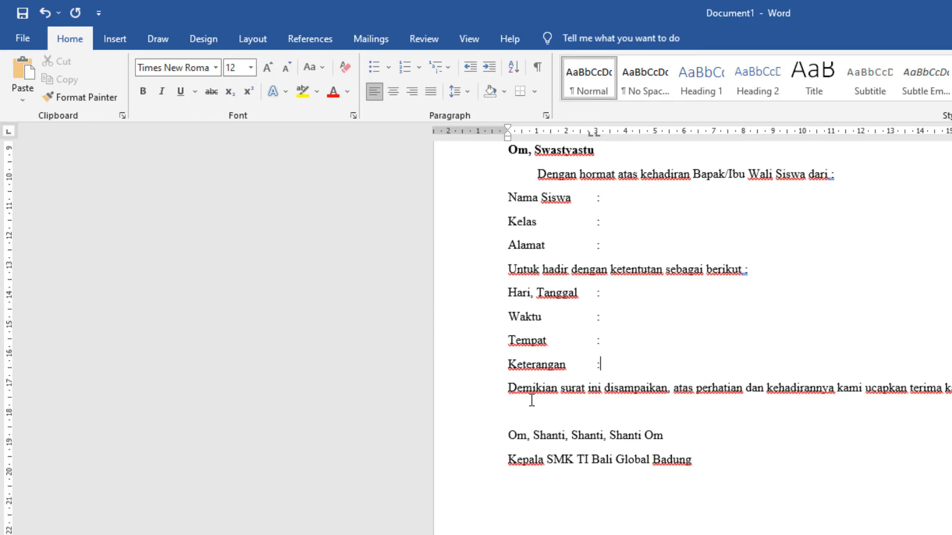
scroll(568, 404, "up", 1)
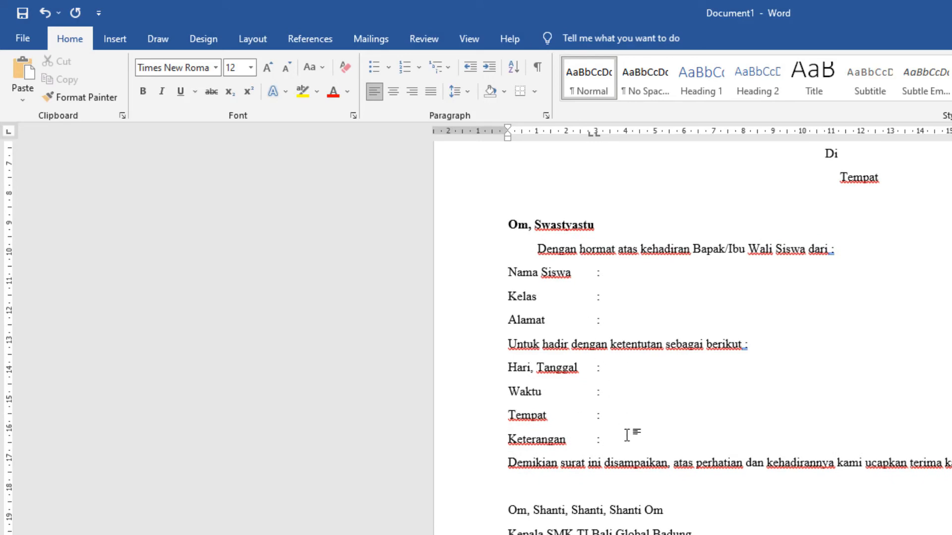
key("Return")
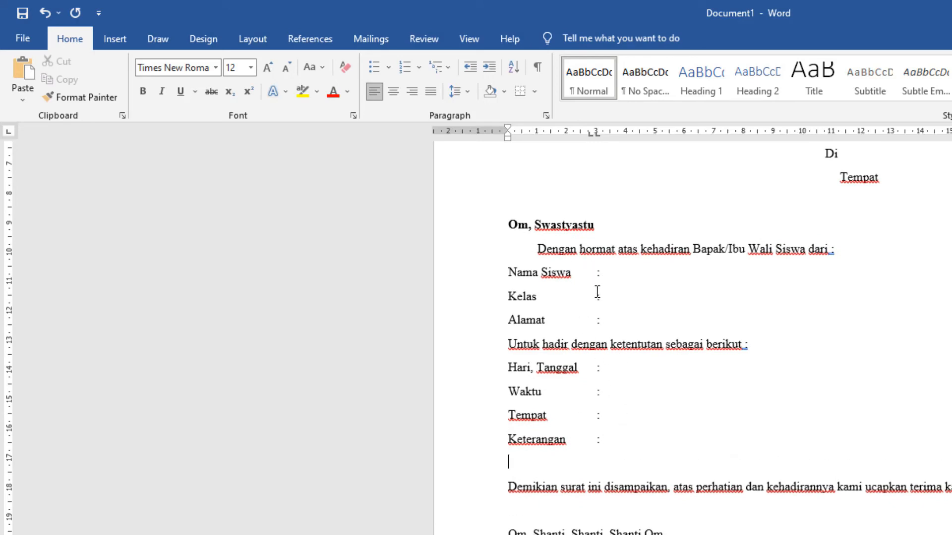
scroll(588, 429, "down", 1)
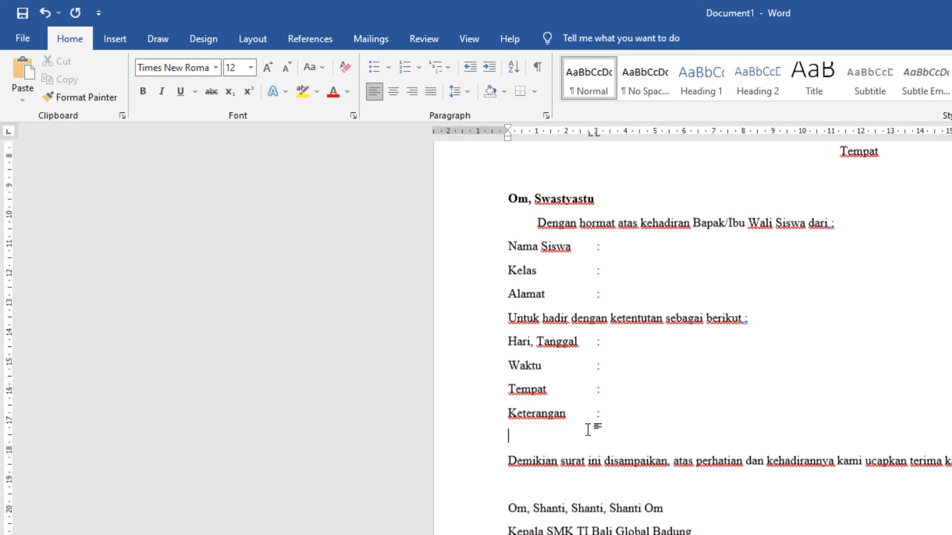
scroll(589, 430, "down", 2)
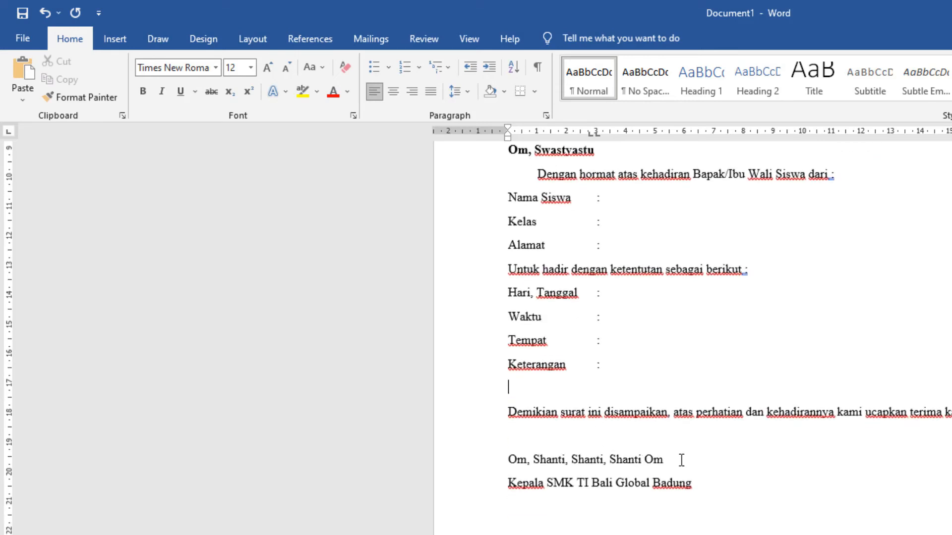
Step: Make the closing salutation "Om, Shanti, Shanti, Shanti Om" bold
left_click_drag(681, 460, 504, 458)
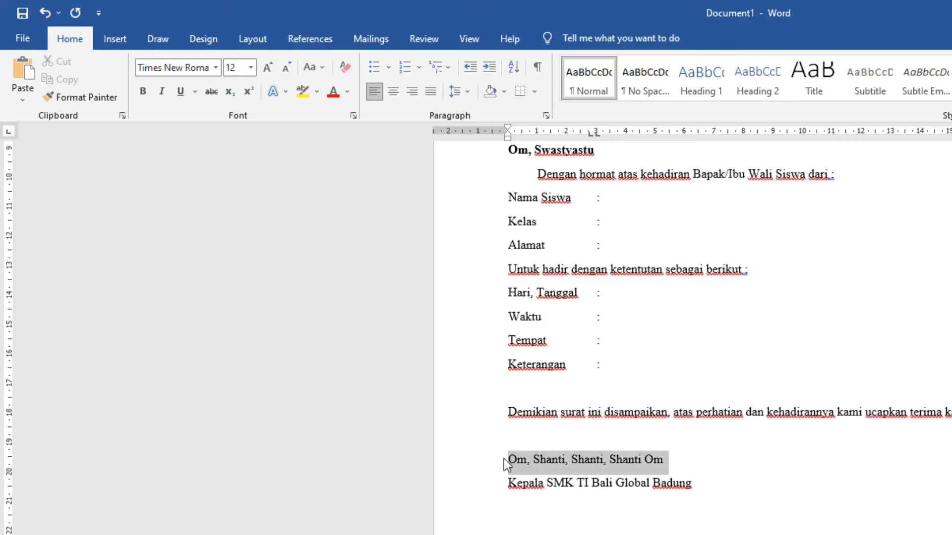
left_click(144, 91)
left_click(510, 486)
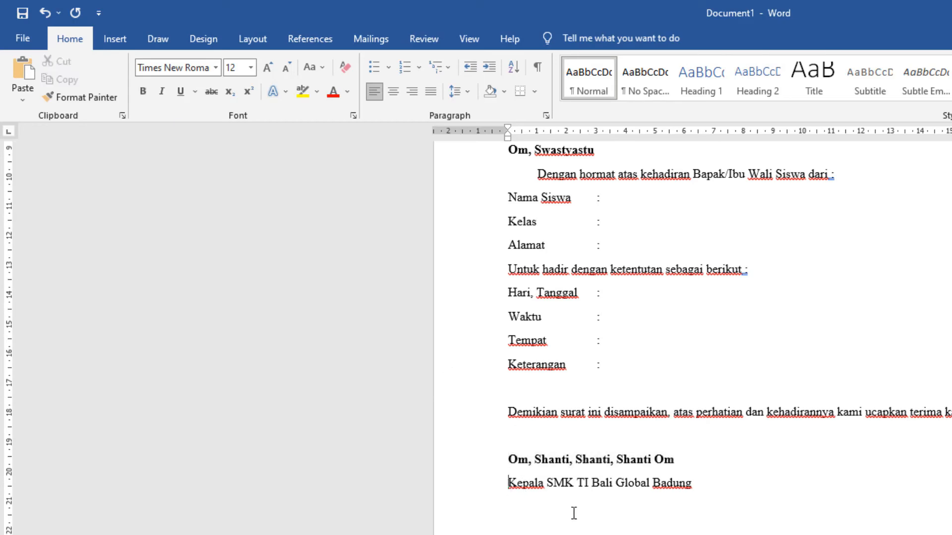
Step: Set a center tab stop at about 13 cm on the signature block and move "Kepala SMK TI Bali Global Badung" to it
mouse_move(574, 513)
left_mouse_down()
mouse_move(694, 534)
mouse_move(759, 534)
mouse_move(621, 489)
left_mouse_up()
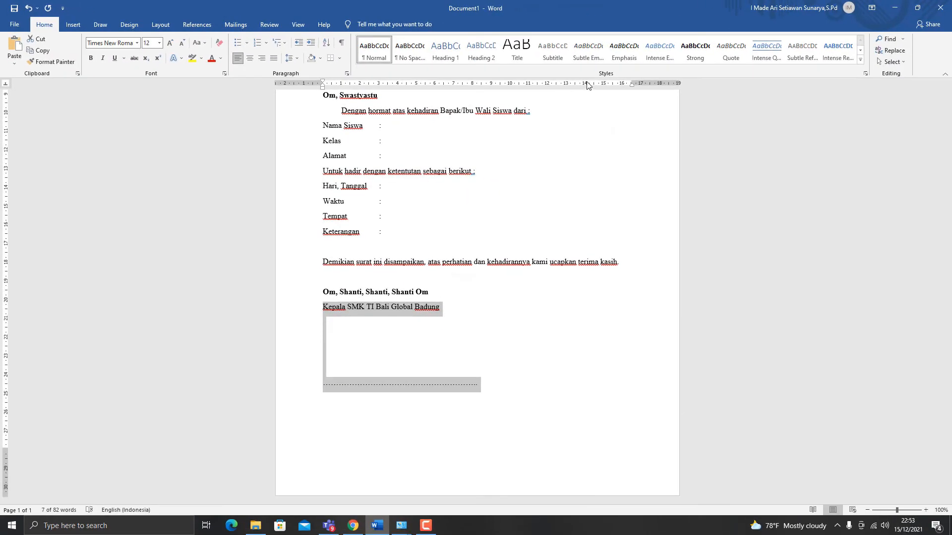
left_click_drag(580, 85, 568, 88)
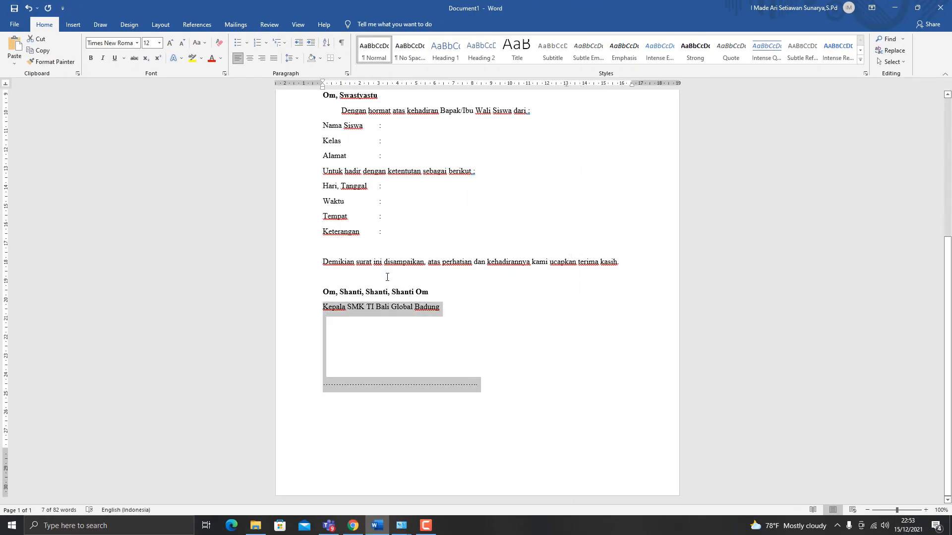
left_click(321, 308)
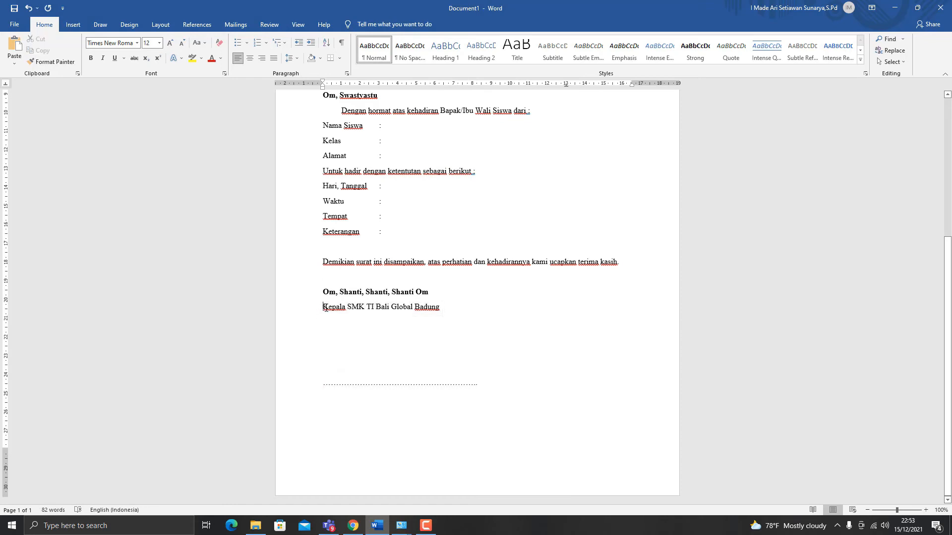
key("Tab")
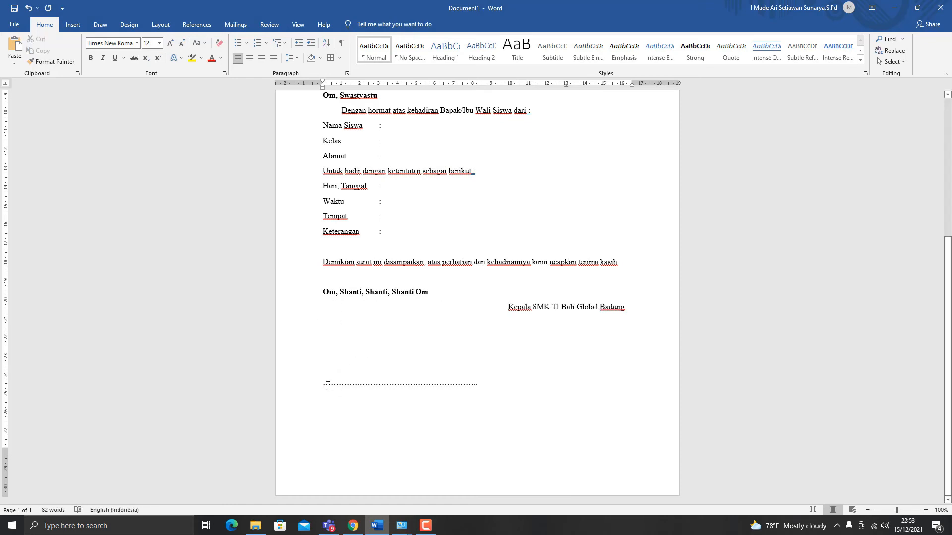
Step: Move the dotted signature line to the 13 cm center tab stop and shorten it to about the width of the "Kepala SMK" line
left_click(323, 385)
key("Tab")
key("Tab")
key("BackSpace")
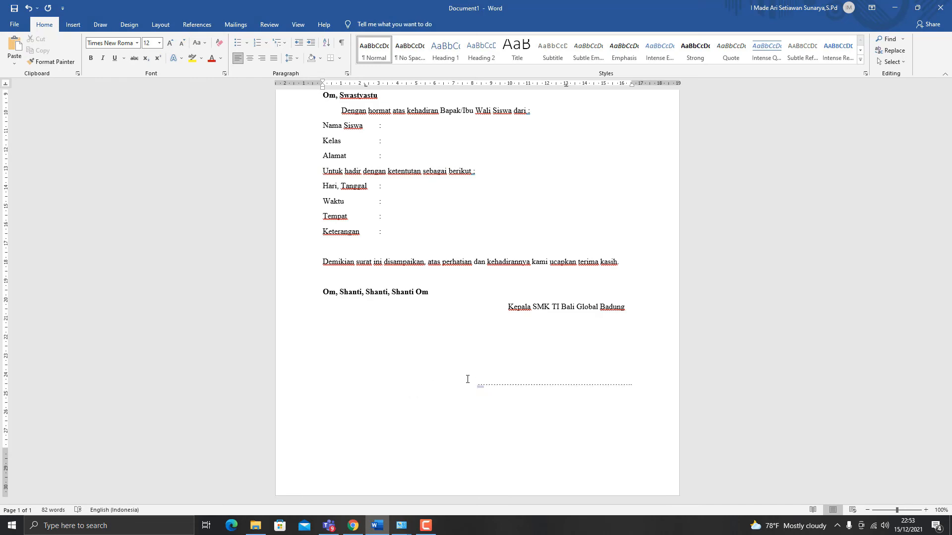
key("Tab")
key("Tab")
type(".....")
Step: Trim the dotted signature line slightly narrower than the "Kepala SMK TI Bali Global Badung" text, keeping it centered beneath
double_click(605, 383)
key("Delete")
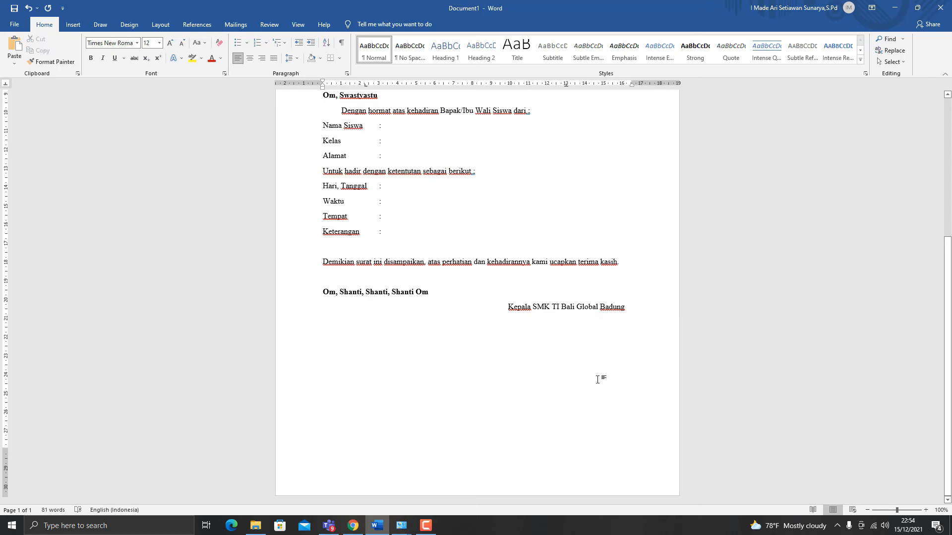
key("Tab")
type("...")
key("BackSpace")
key("BackSpace")
key("BackSpace")
key("BackSpace")
key("BackSpace")
key("BackSpace")
key("BackSpace")
key("BackSpace")
key("BackSpace")
key("BackSpace")
key("BackSpace")
key("BackSpace")
key("BackSpace")
key("BackSpace")
key("BackSpace")
key("BackSpace")
key("Left")
key("Left")
key("Left")
key("Left")
key("Left")
key("Left")
key("Left")
key("Left")
key("ctrl+r")
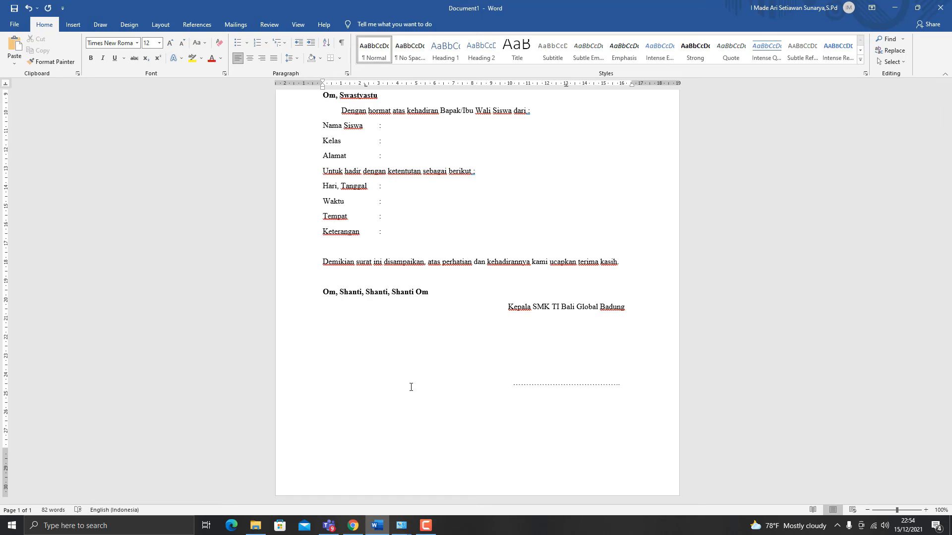
Step: Fill in the "Hari, Tanggal" field with "Senin, 20 Desember 2021"
scroll(541, 329, "up", 8)
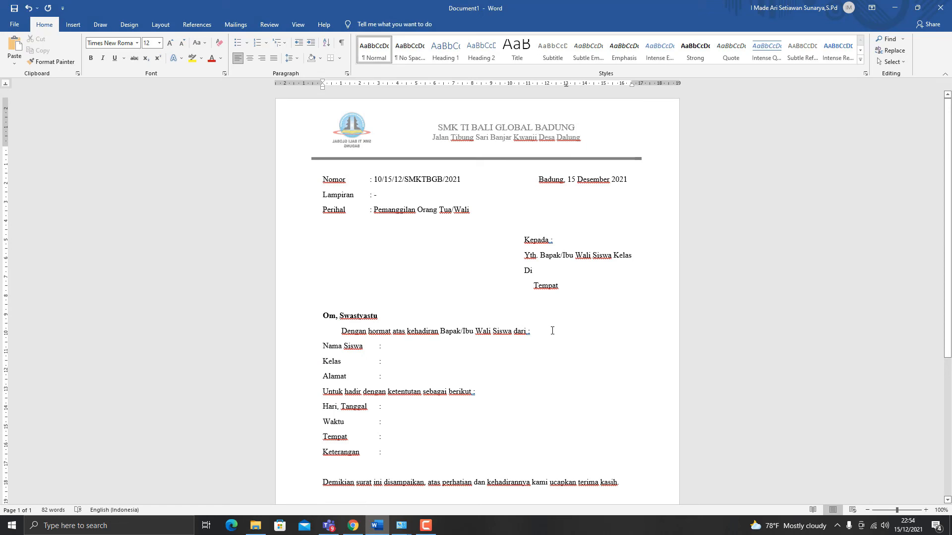
scroll(548, 315, "down", 1)
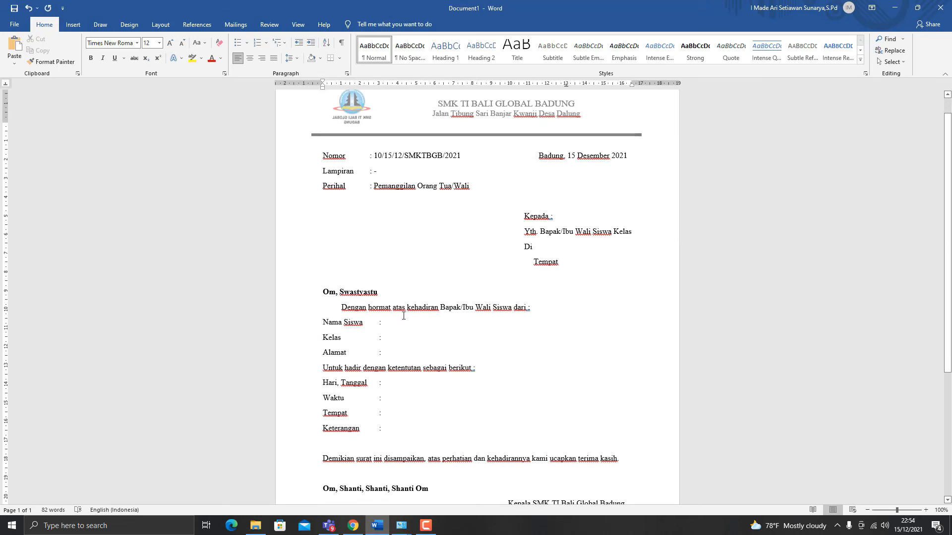
scroll(403, 315, "down", 2)
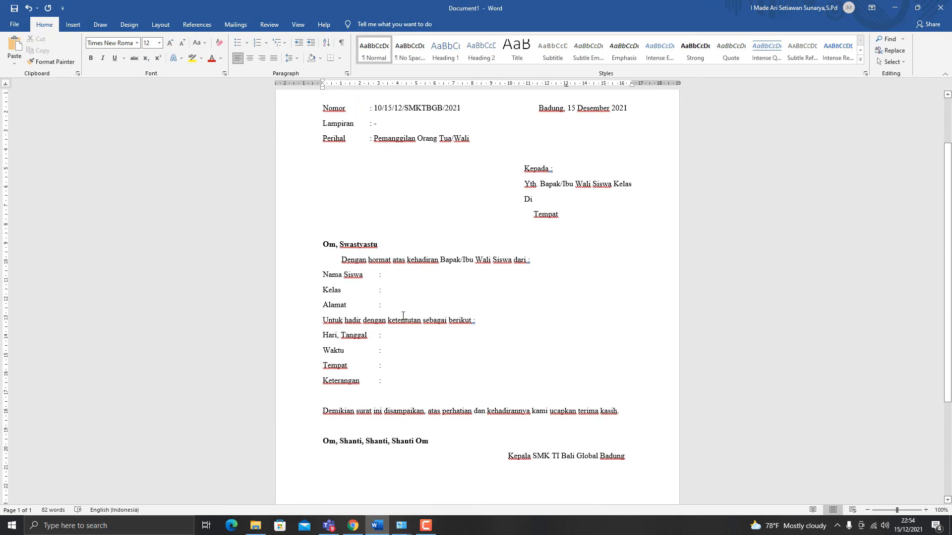
scroll(403, 316, "down", 2)
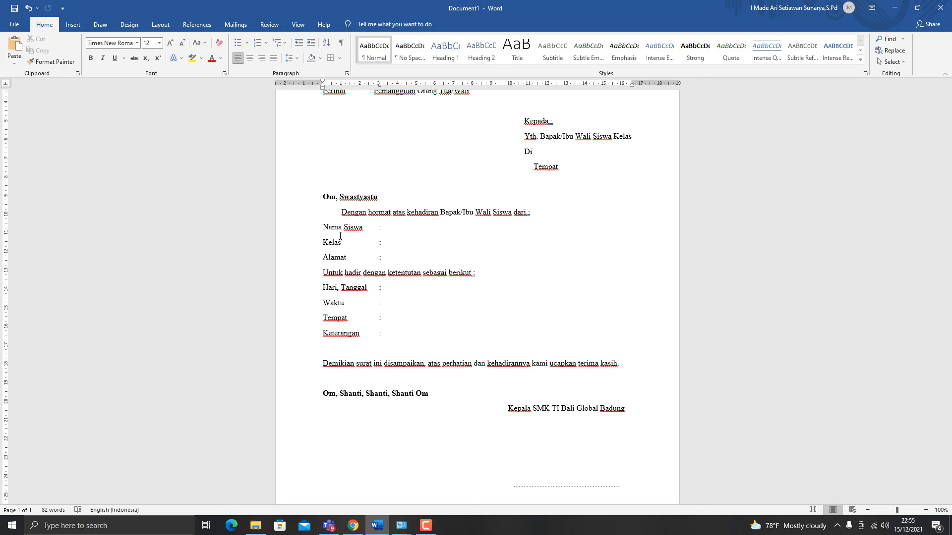
left_click(384, 291)
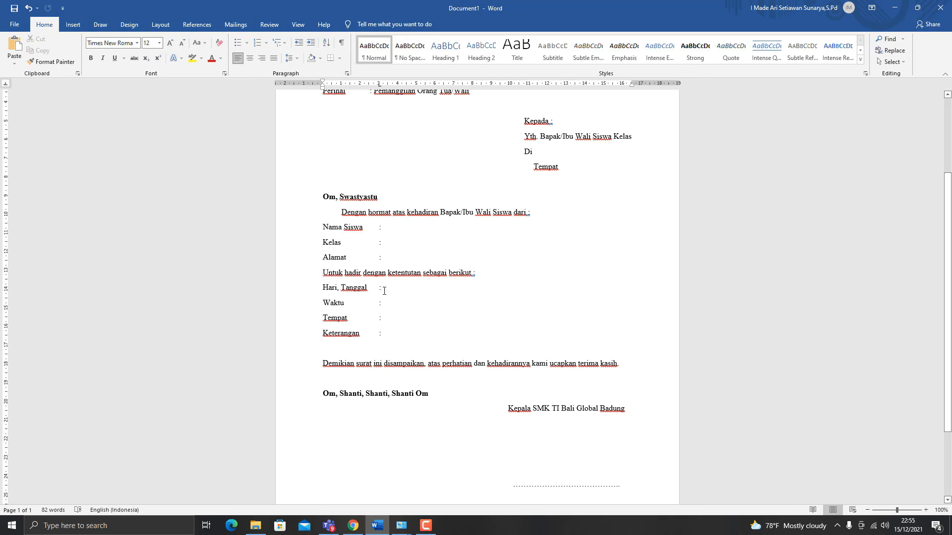
type("Seni")
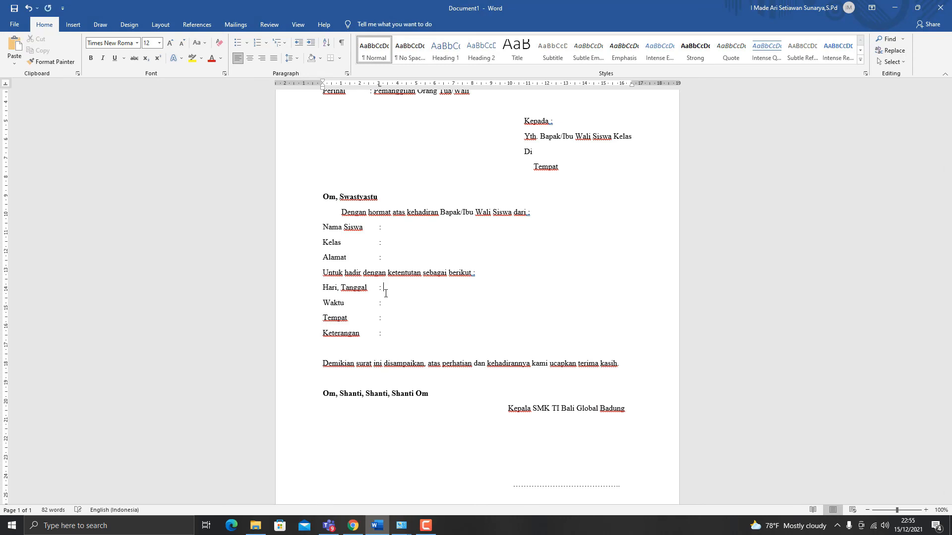
type("n")
type(",")
type("20")
type(" Desember ")
type("2021")
Step: Fill in "Pukul 10.00 WITA" for "Waktu" and "Ruang BK" for "Tempat"
type("Pukul")
type(" 10.00")
type(" WITA")
type("S")
key("BackSpace")
type("Ruang ")
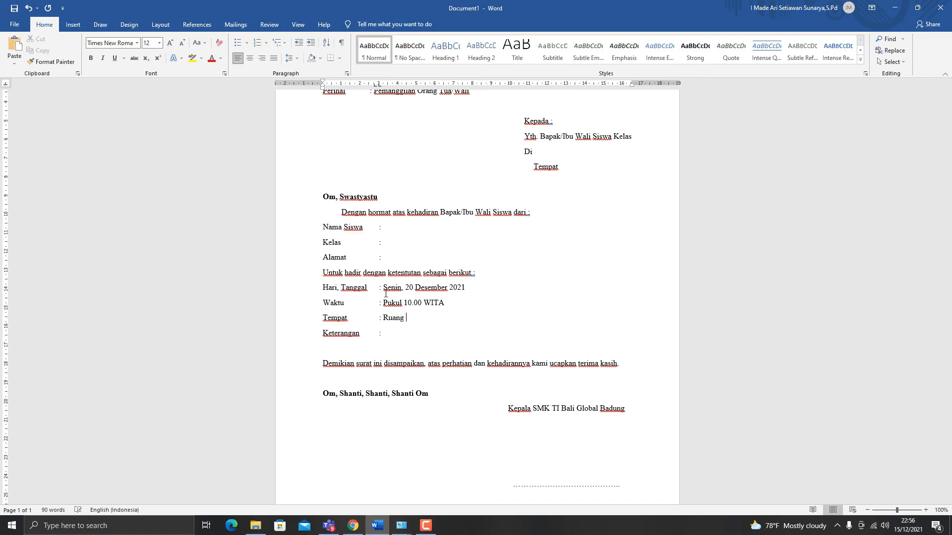
type("BK")
Step: Fill in the "Keterangan" field with "Pembinaan Siswa" and review the whole letter
type("Pembinaa")
type("n Siswa")
scroll(385, 294, "up", 5)
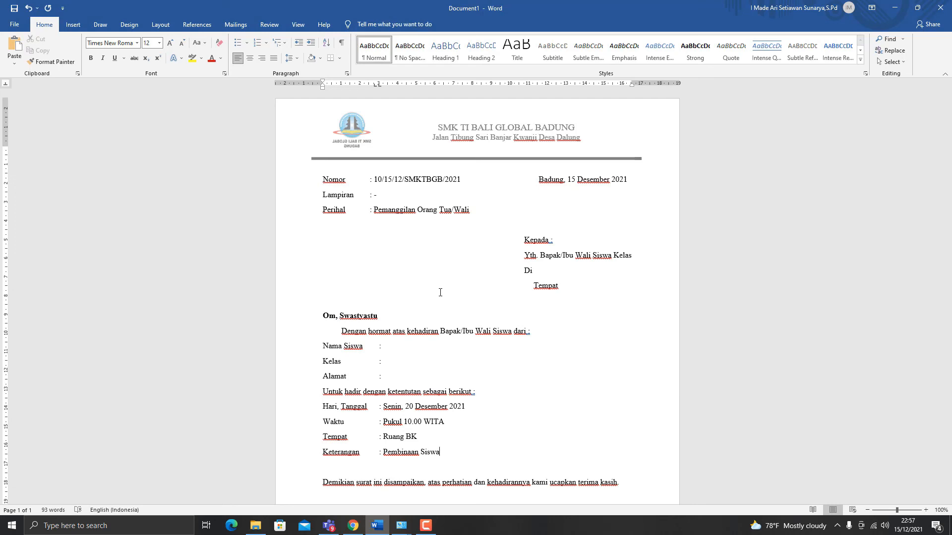
scroll(442, 293, "down", 5)
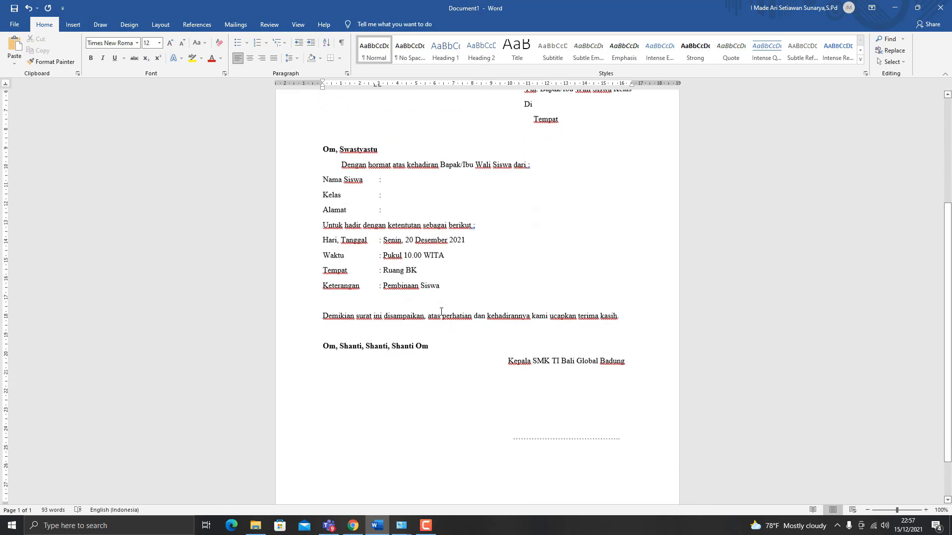